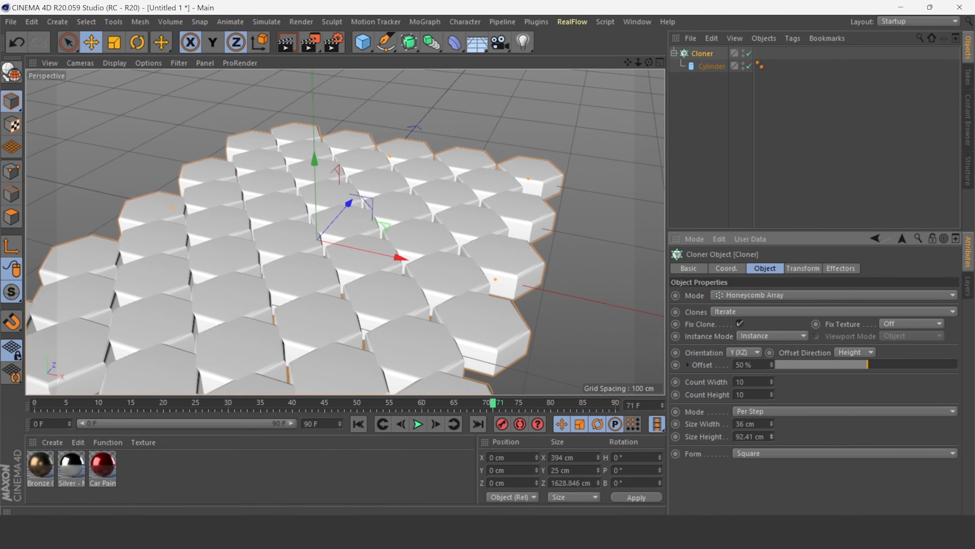
- Close the gaps between the honeycomb clones by setting the cloner's Size Width to 52 cm and Size Height to 58 cm
drag(649, 62, 719, 212)
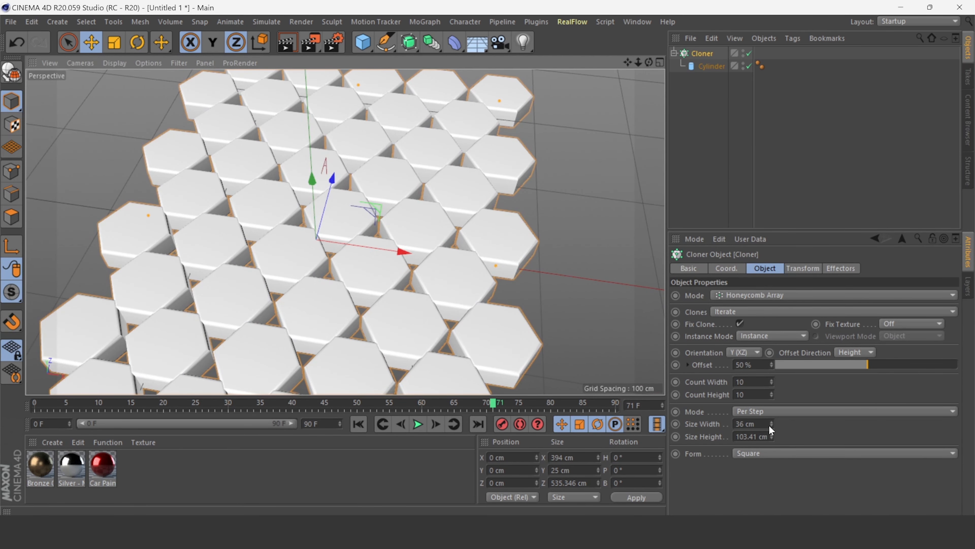
drag(771, 430, 771, 446)
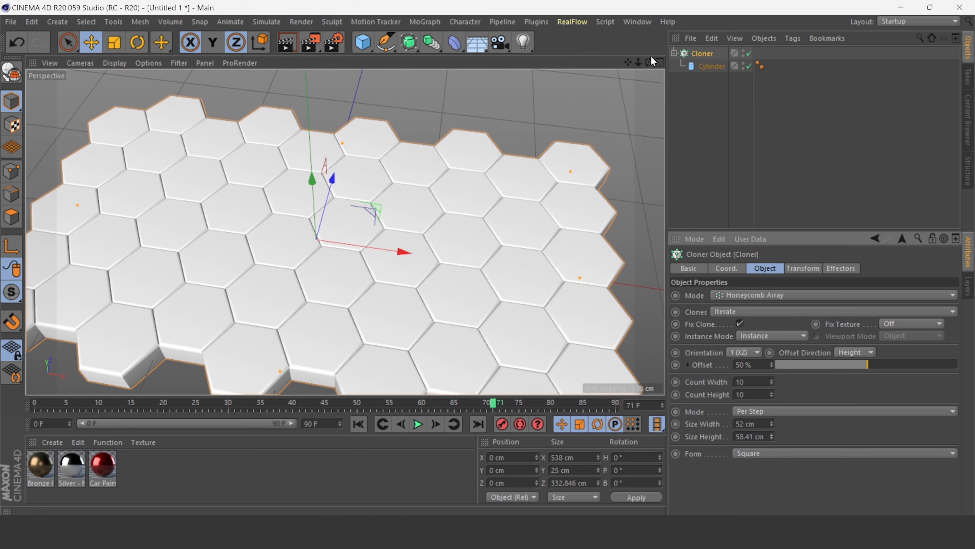
drag(653, 61, 655, 359)
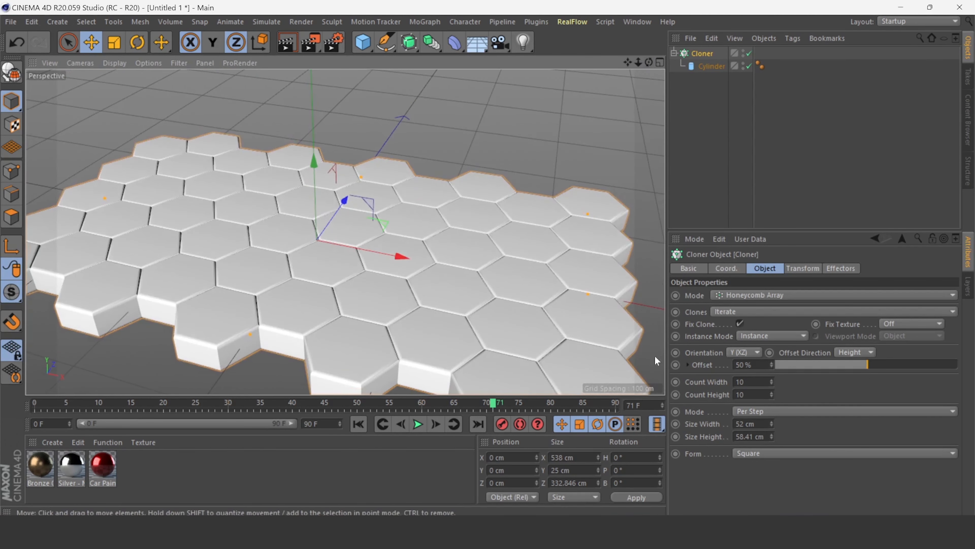
click(765, 435)
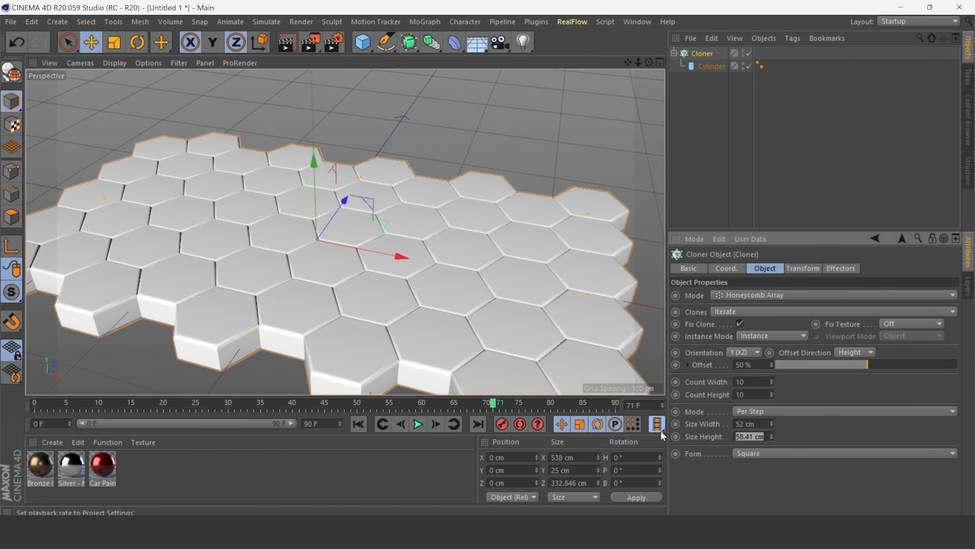
text(58)
key(Return)
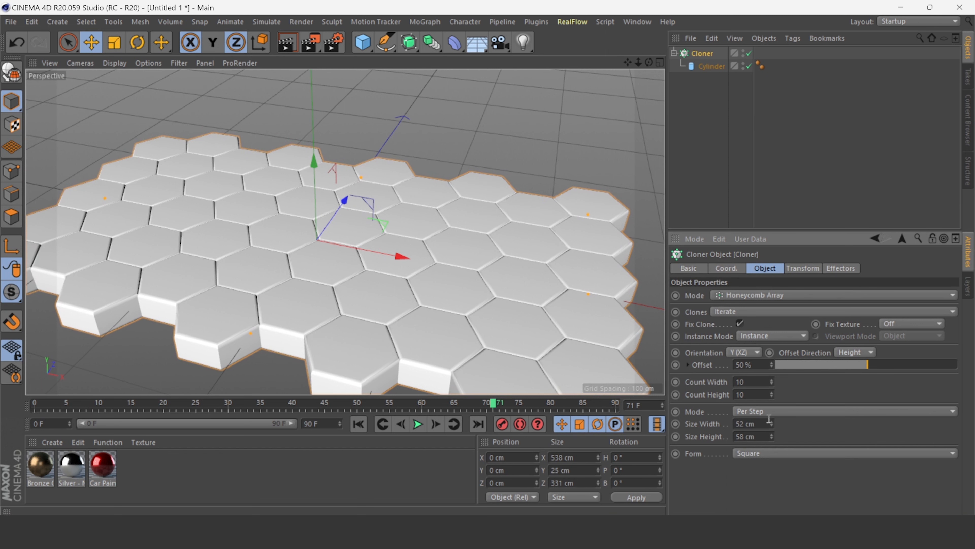
- Tighten the honeycomb spacing to a Size Width of 50 cm and a Size Height of 58 cm
click(771, 422)
click(770, 425)
click(770, 426)
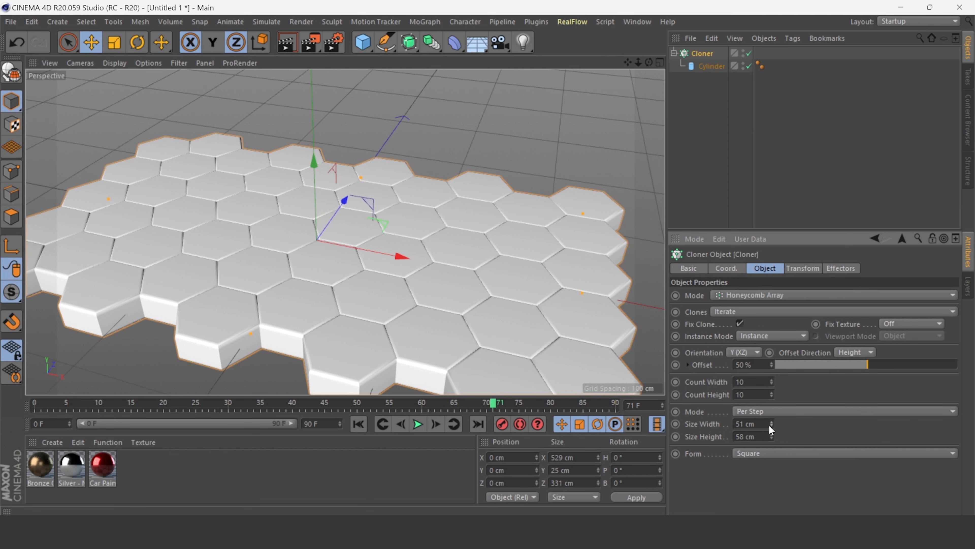
click(772, 426)
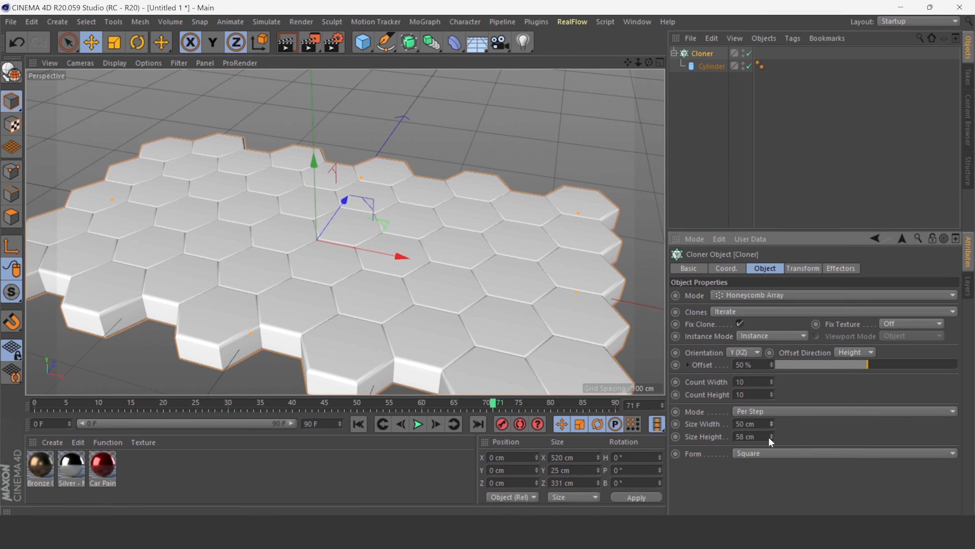
click(771, 437)
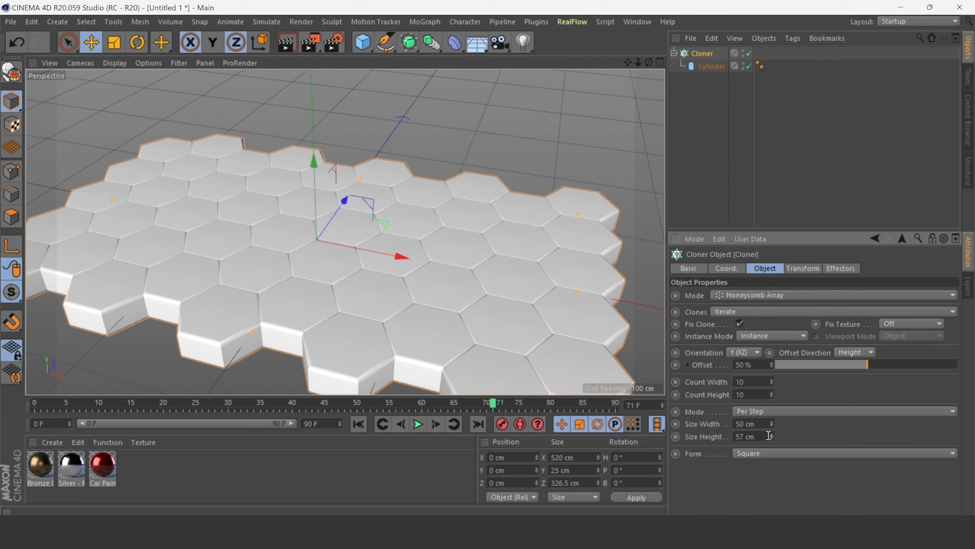
click(771, 434)
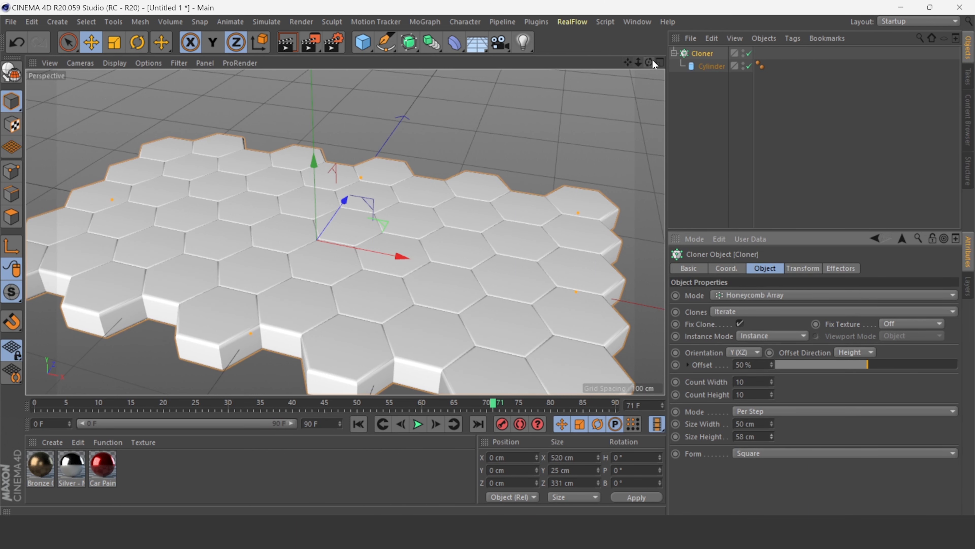
- Enlarge the honeycomb array to a Count Width of 28 and a Count Height of 43
drag(649, 62, 638, 19)
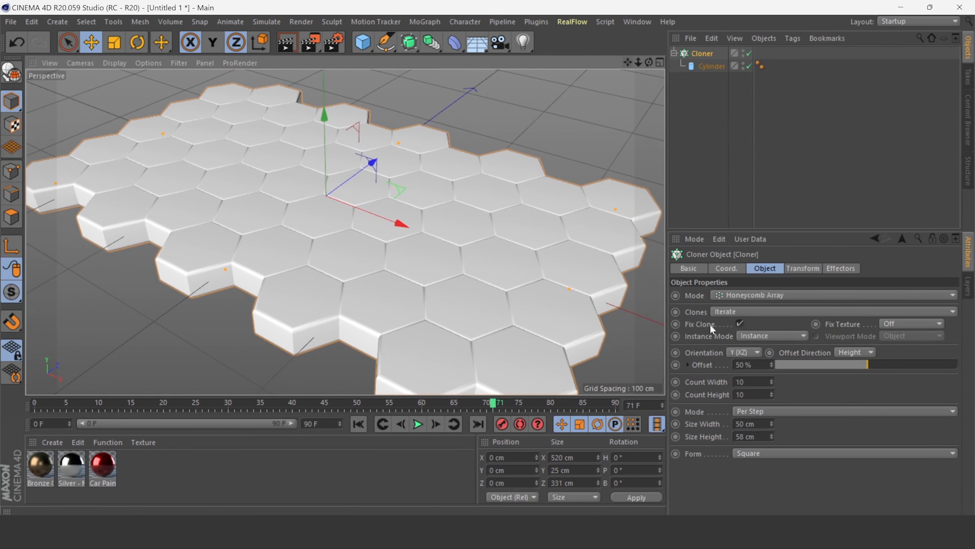
click(771, 379)
click(771, 379)
click(771, 379)
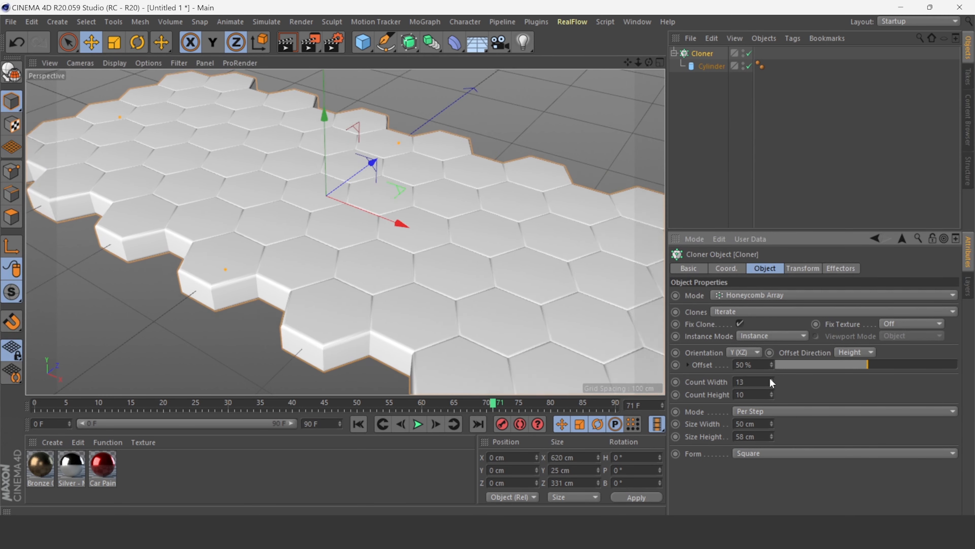
click(770, 379)
click(771, 379)
click(771, 379)
drag(771, 396, 771, 378)
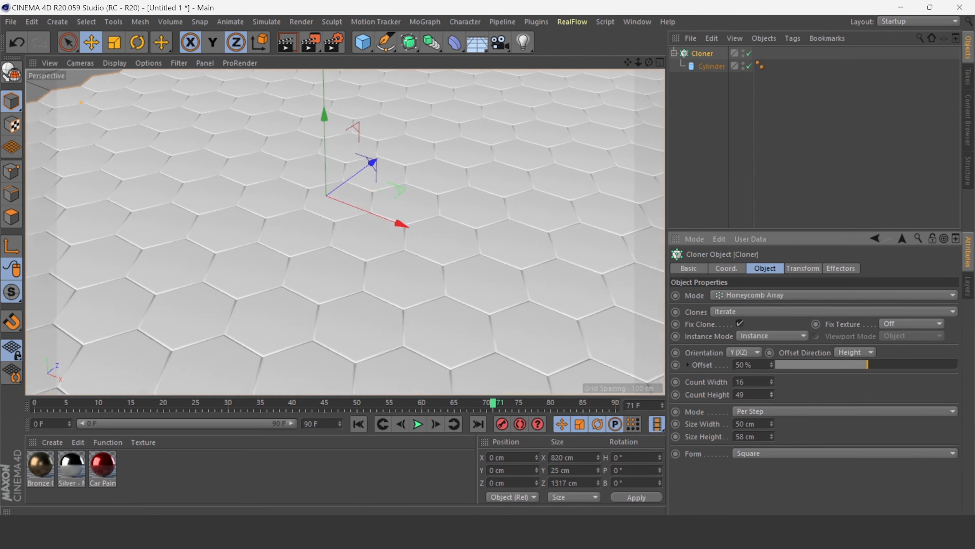
drag(771, 382, 802, 341)
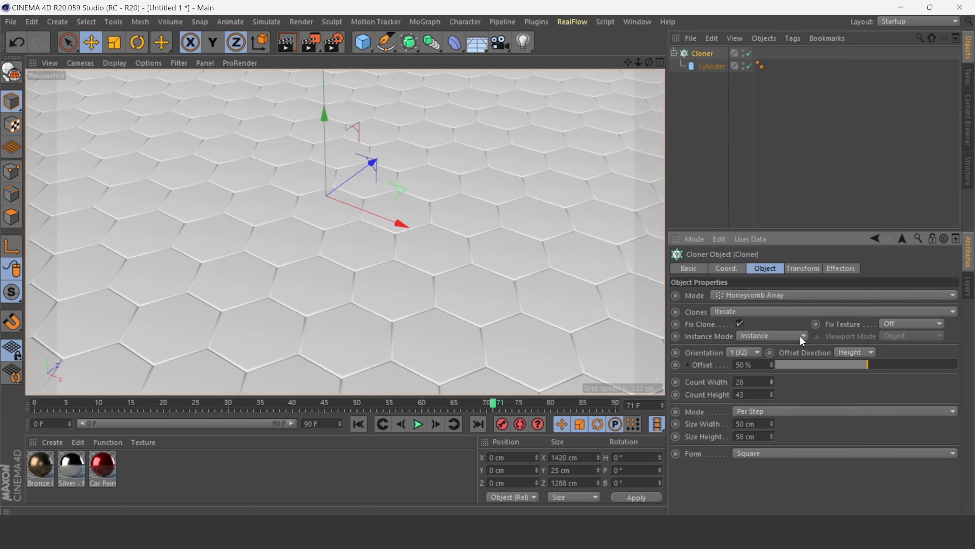
- Add a Formula effector to the selected cloner and preview its animation from the first frame
mouse_move(649, 62)
mouse_down()
mouse_move(642, 33)
mouse_move(649, 95)
mouse_move(644, 75)
mouse_move(629, 126)
mouse_move(616, 64)
mouse_move(630, 74)
mouse_move(652, 49)
mouse_move(667, 49)
mouse_move(646, 51)
mouse_move(662, 46)
mouse_move(659, 55)
mouse_up()
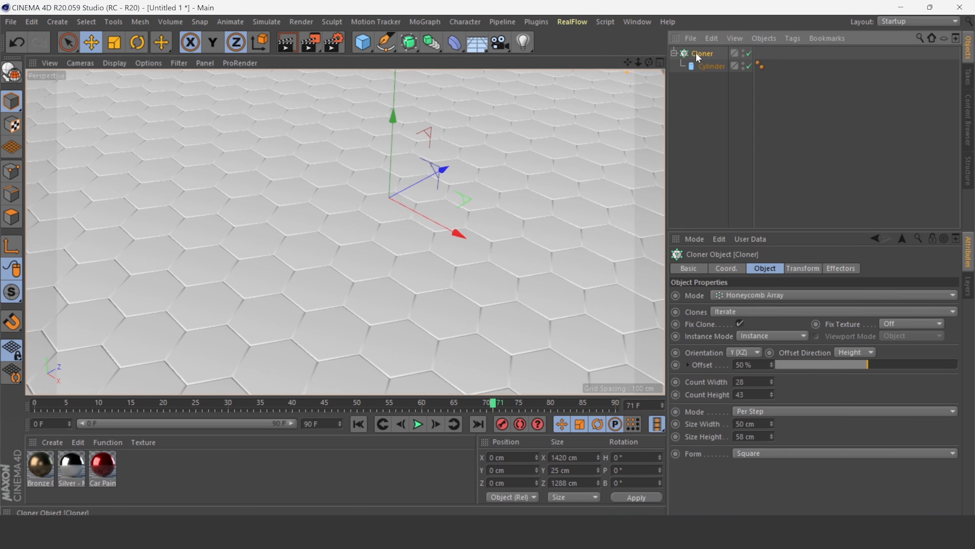
click(424, 22)
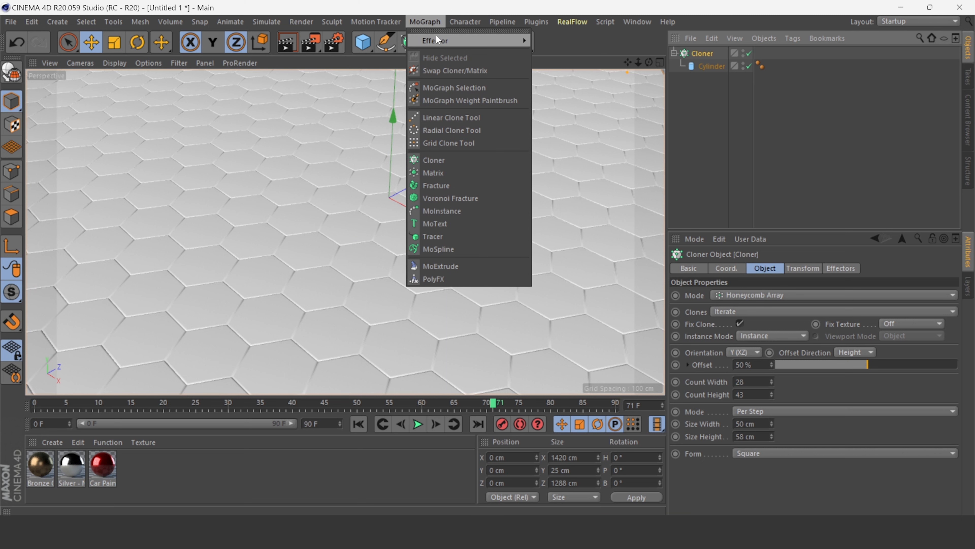
mouse_move(436, 39)
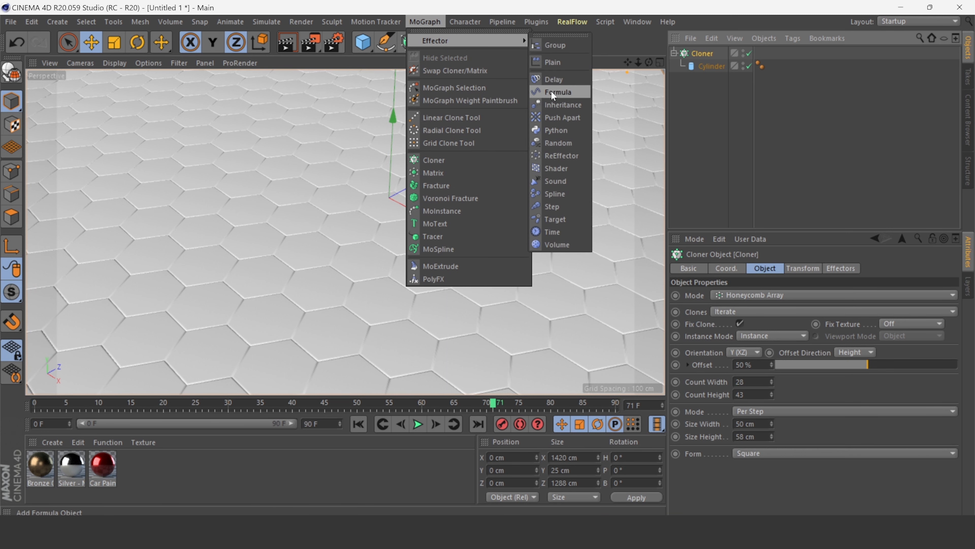
click(558, 96)
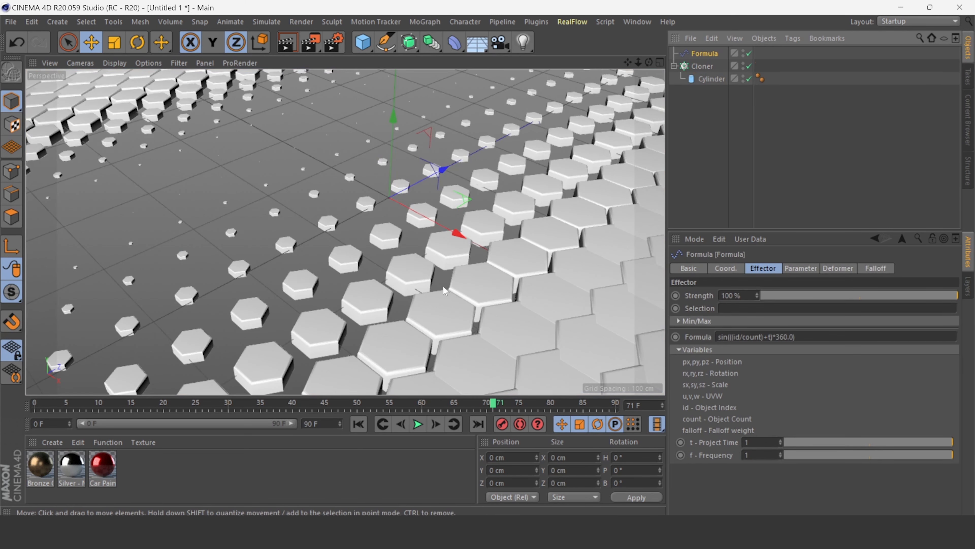
click(357, 424)
click(418, 424)
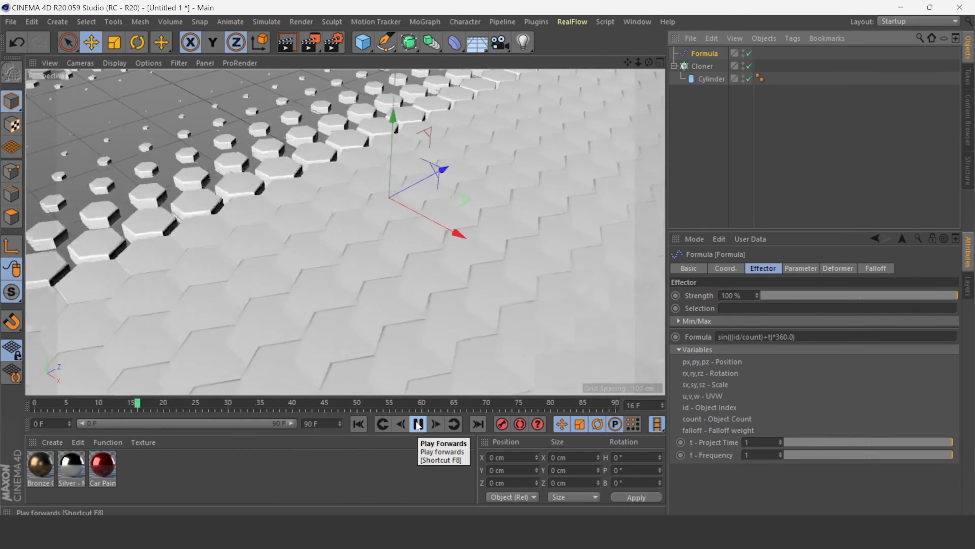
click(418, 424)
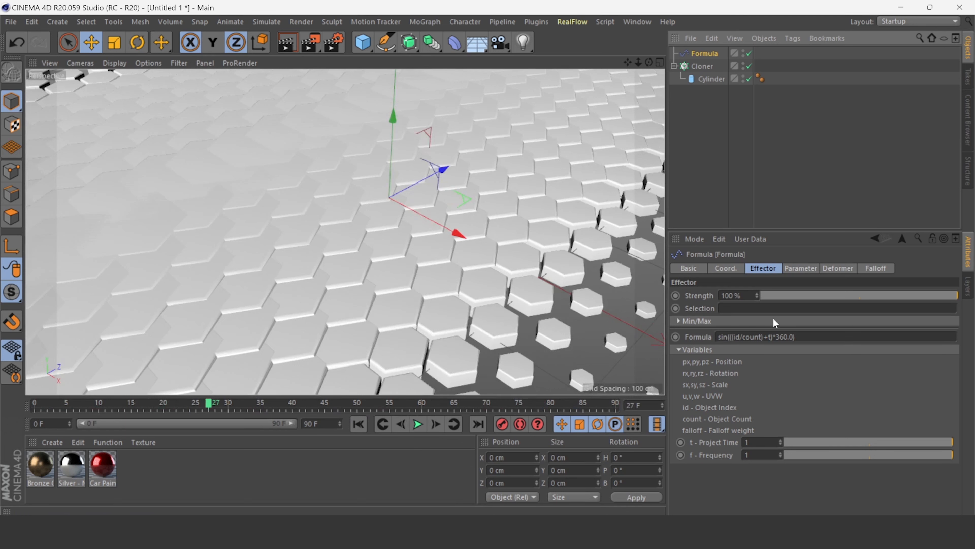
- Set the Formula effector's position offset to 0 cm in X and 20 cm in Y, and preview the animation from the start
click(807, 267)
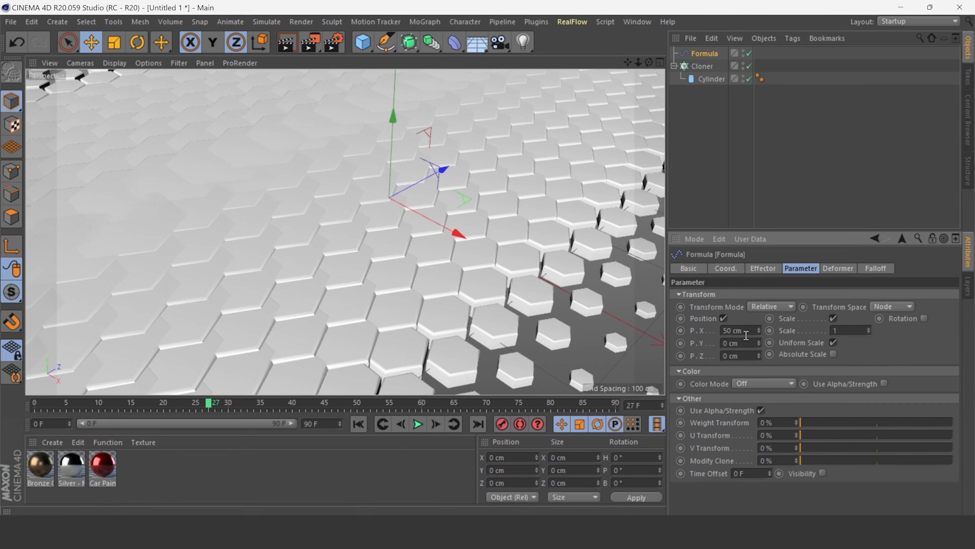
double_click(735, 330)
text(0)
key(Tab)
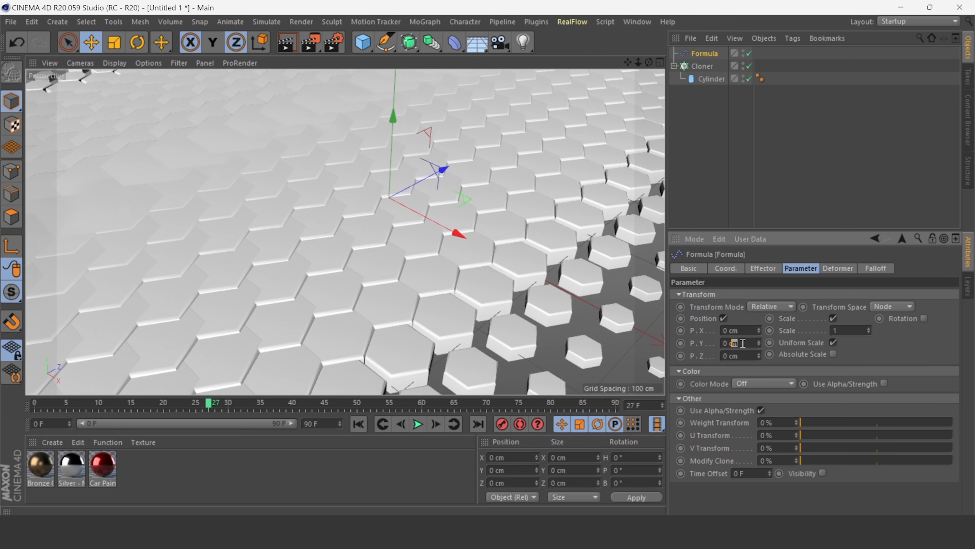
text(20)
key(Tab)
click(360, 424)
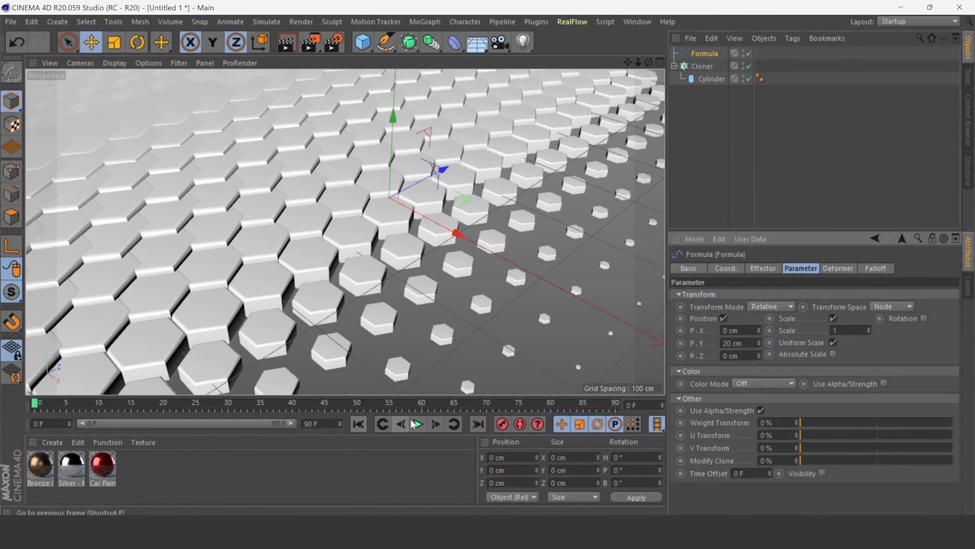
click(422, 425)
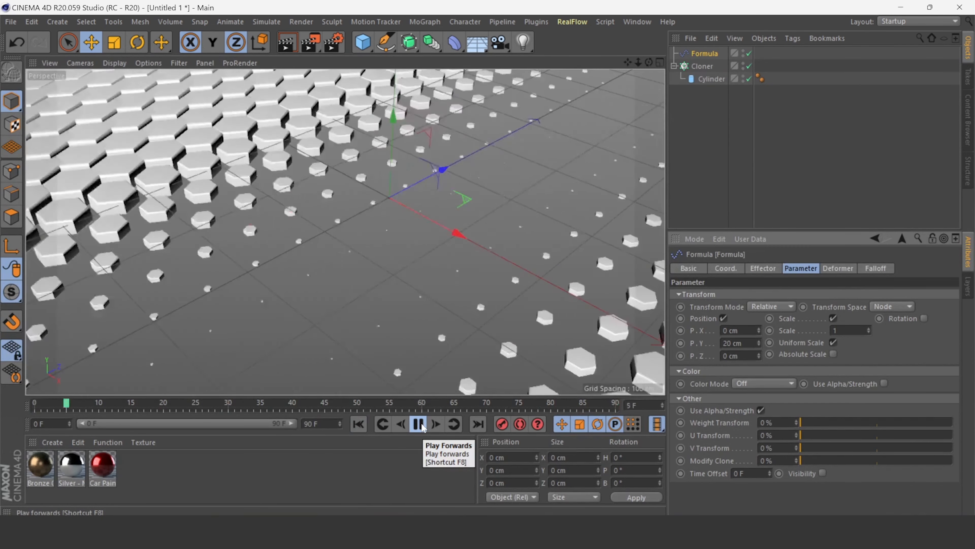
click(418, 424)
- Disable the Formula effector's Scale influence and play the animation to inspect the hexagon wave
click(833, 319)
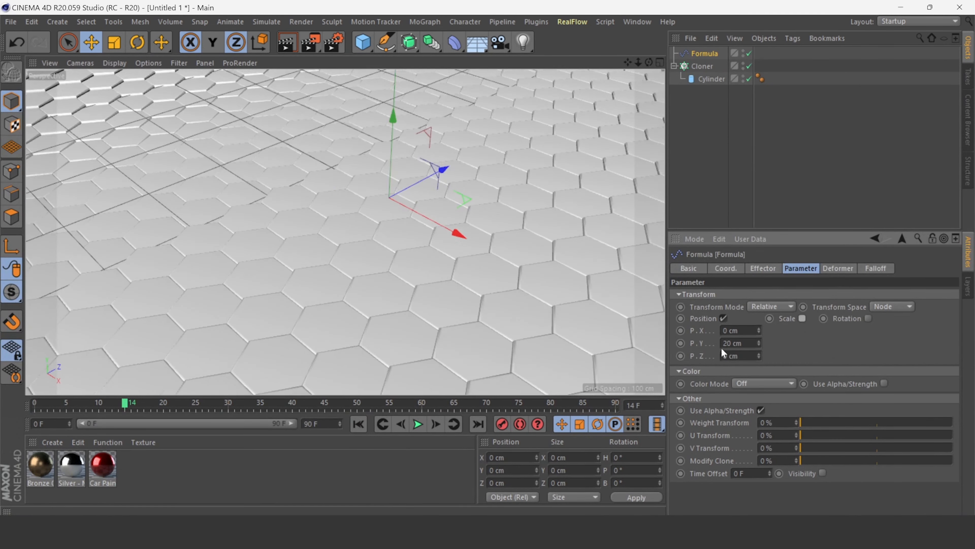
click(419, 424)
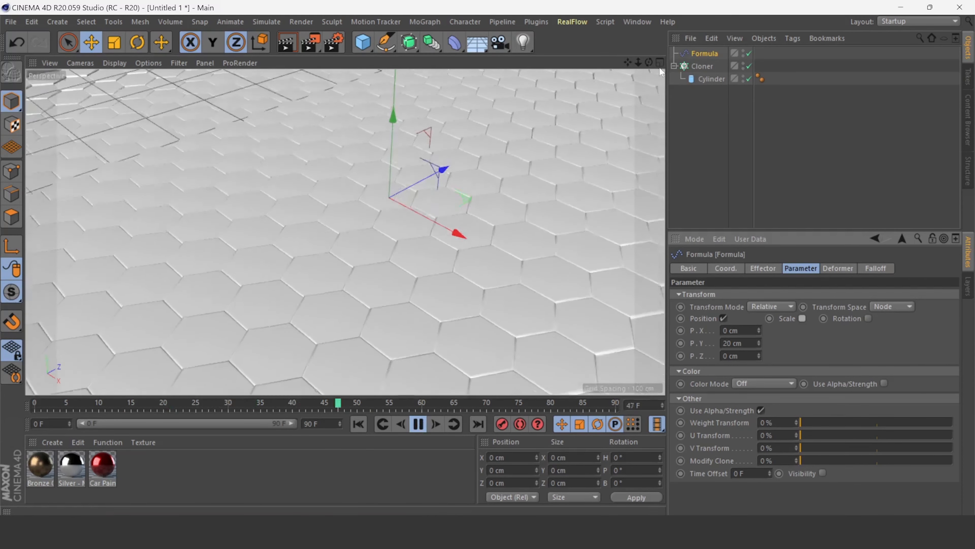
drag(649, 62, 670, 60)
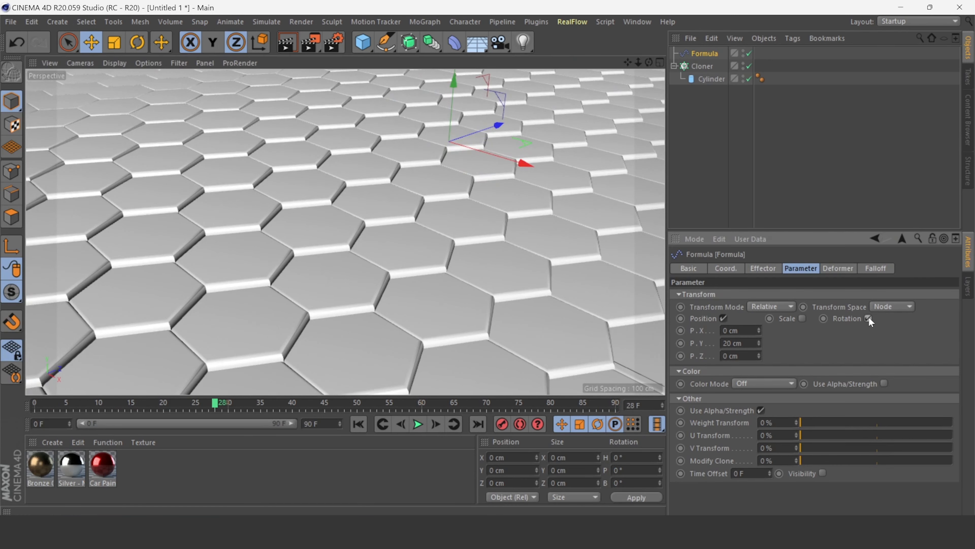
- Enable the Formula effector's Rotation with a heading (R.H) of 5° and preview the animation
click(869, 317)
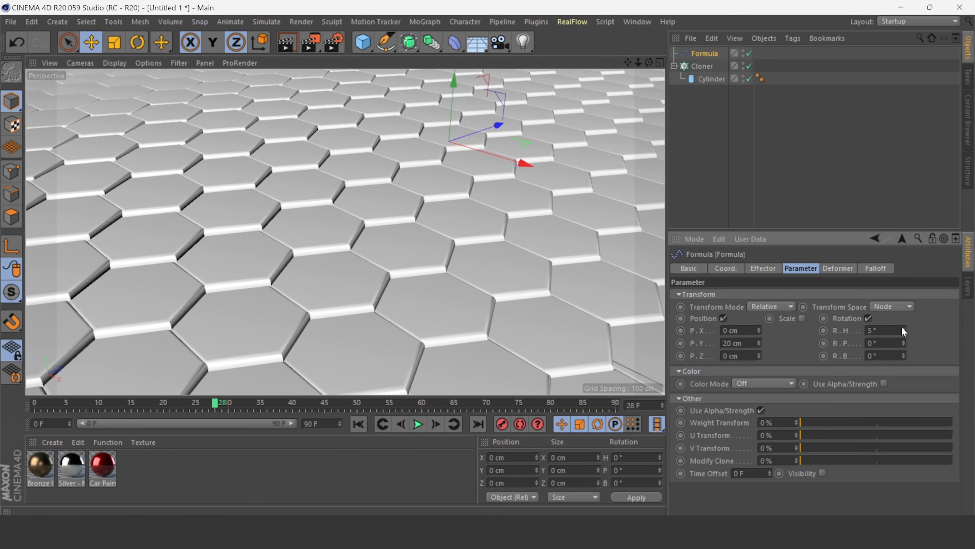
click(418, 424)
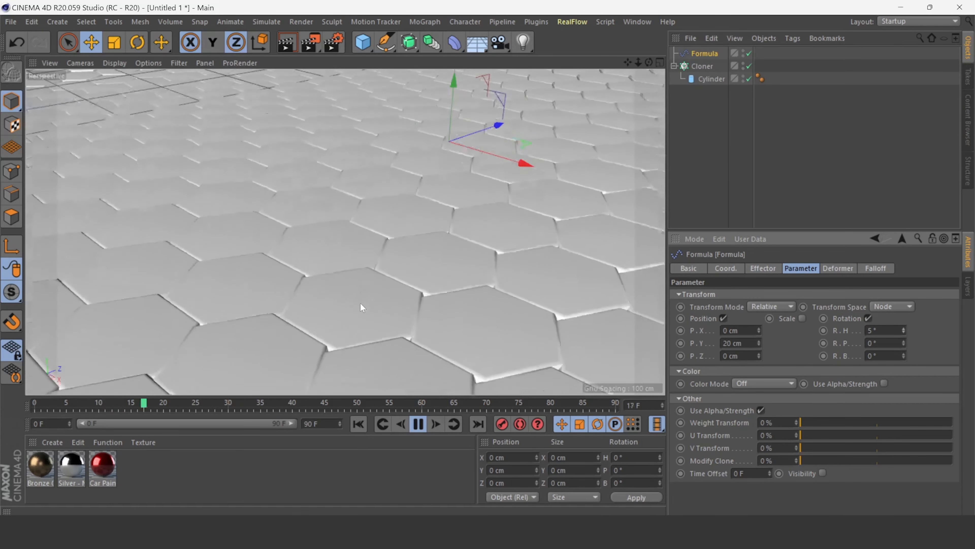
click(418, 424)
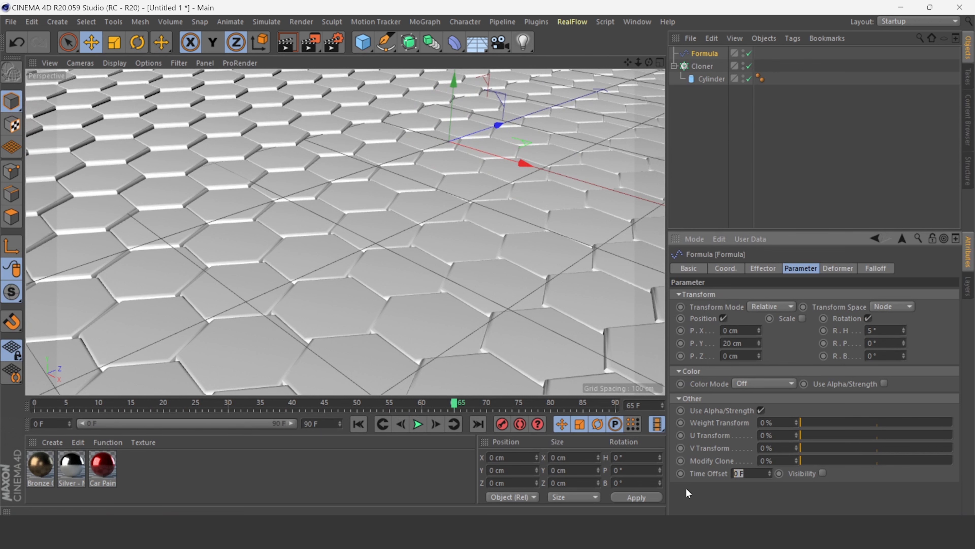
- Try Formula effector time offsets of 15, 35 and 5 frames, previewing the animation with each
text(15)
key(Return)
click(414, 426)
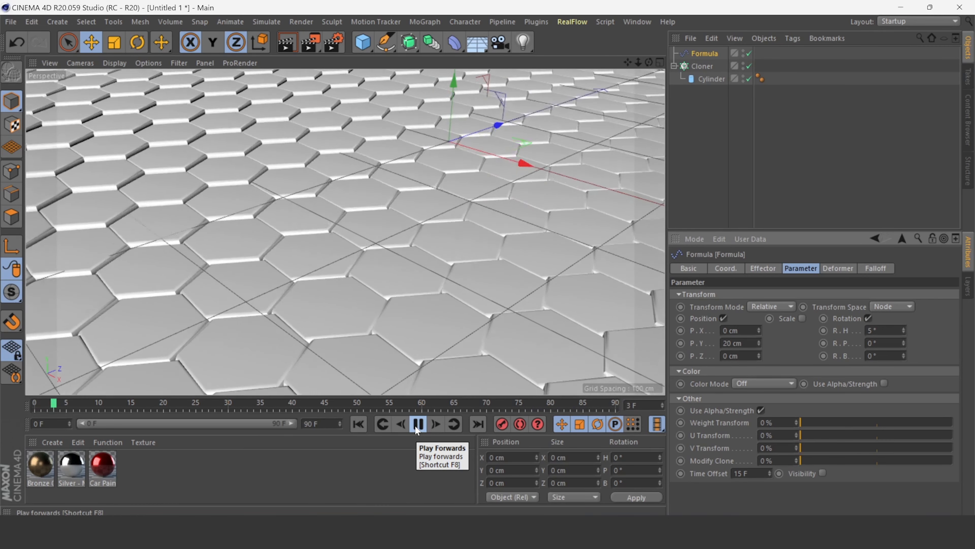
click(416, 424)
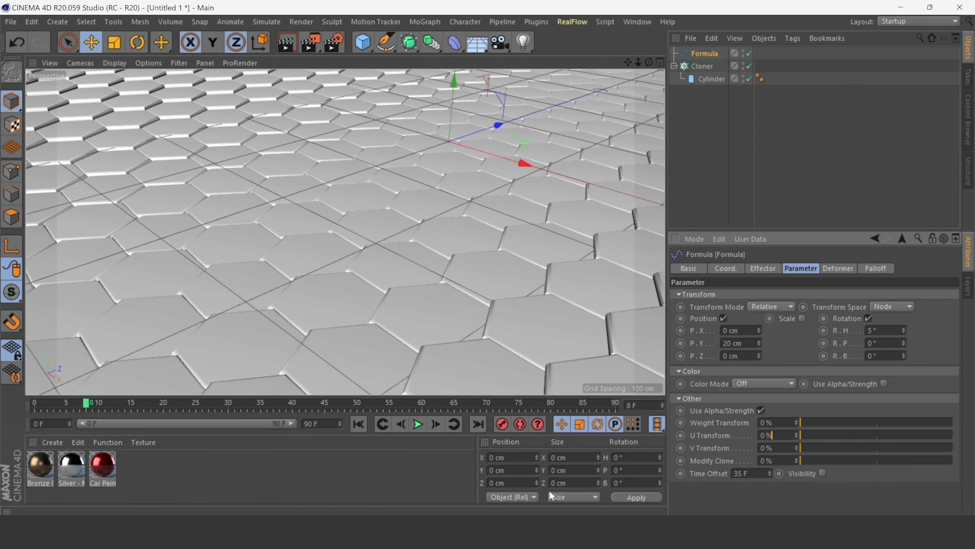
click(418, 425)
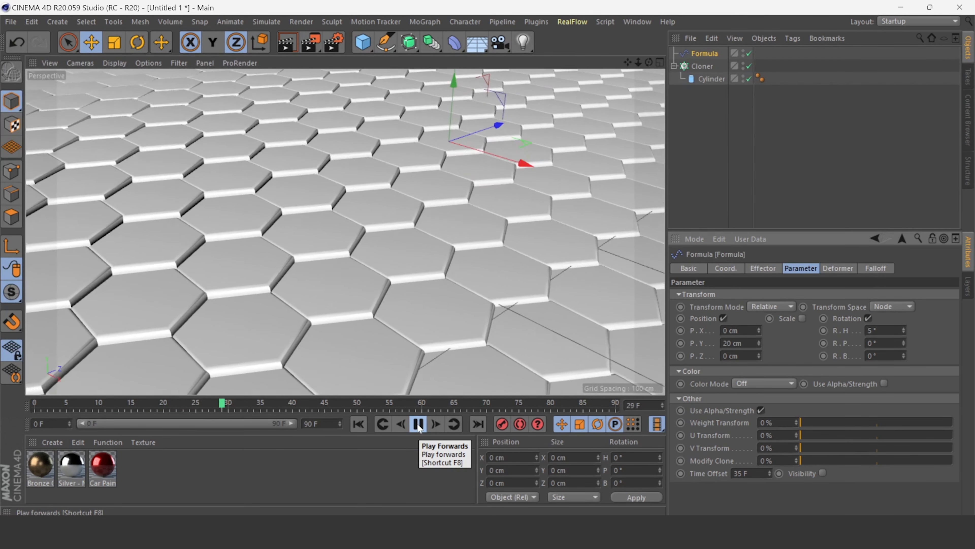
click(418, 424)
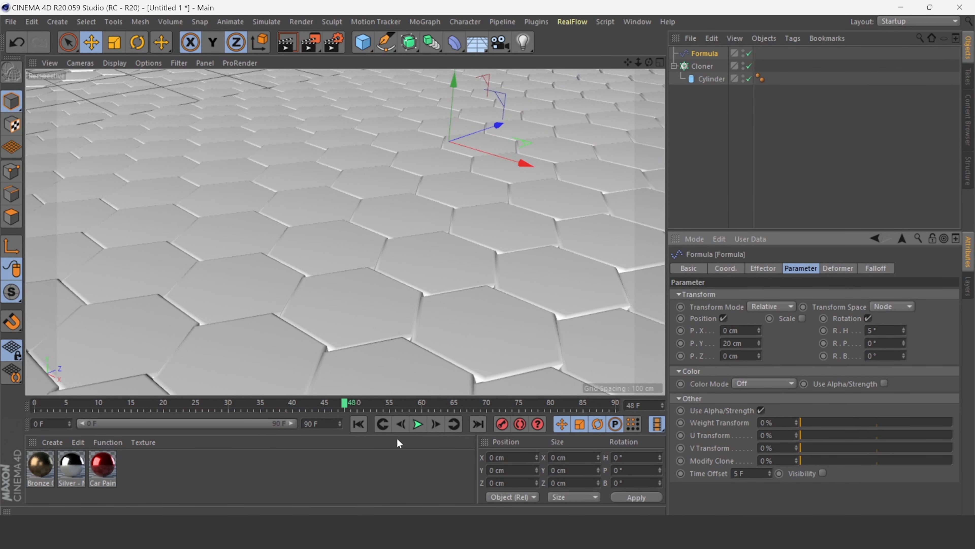
click(418, 423)
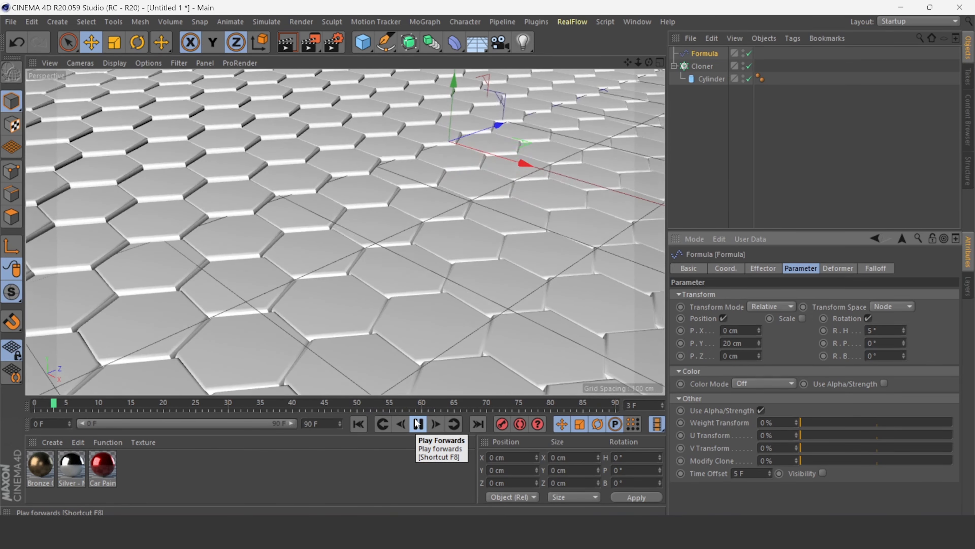
click(418, 424)
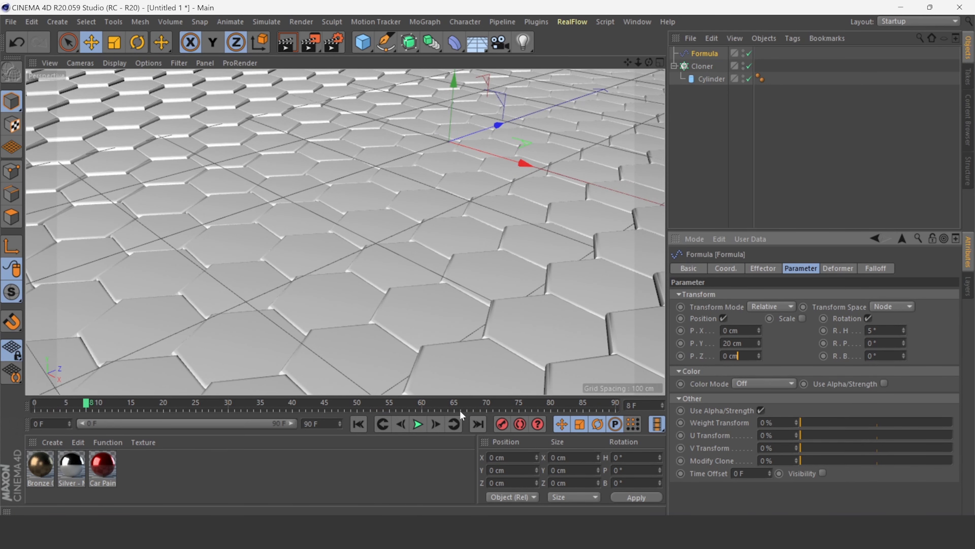
- Set the Formula effector's pitch rotation (R.P) to 3° and preview the hexagon wave animation
click(412, 425)
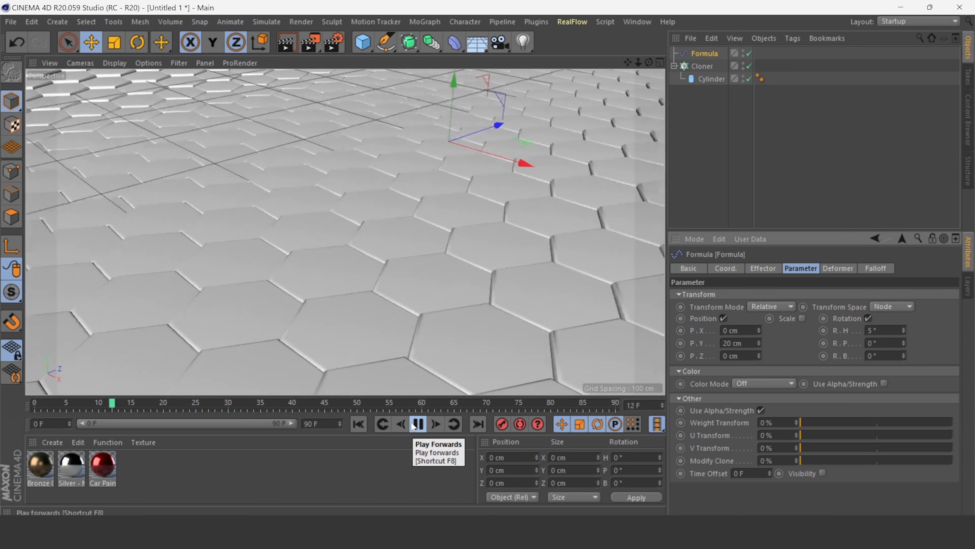
click(413, 425)
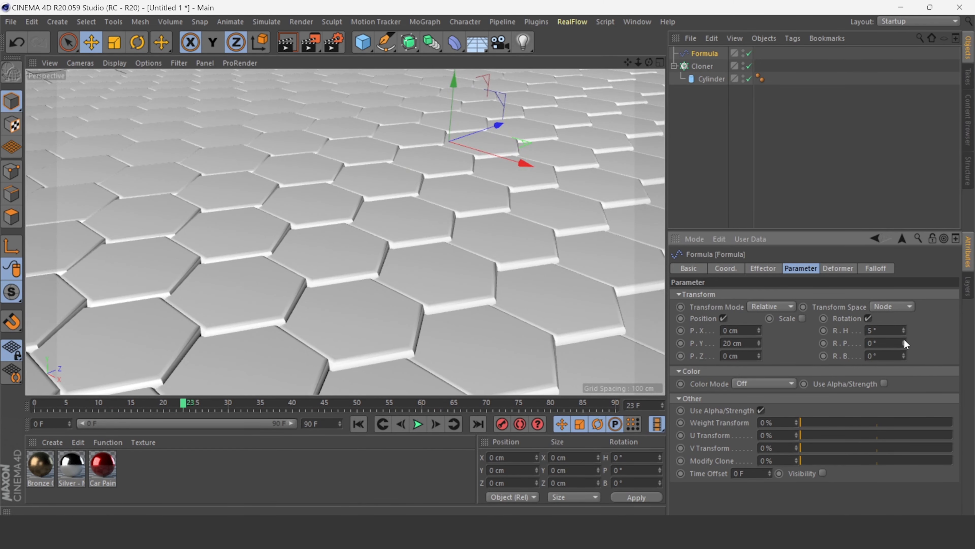
click(418, 424)
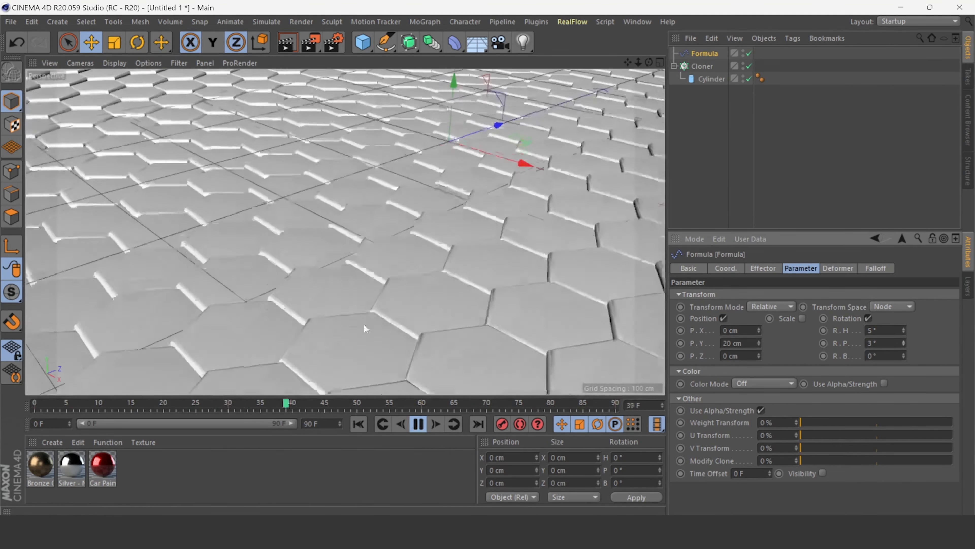
click(418, 424)
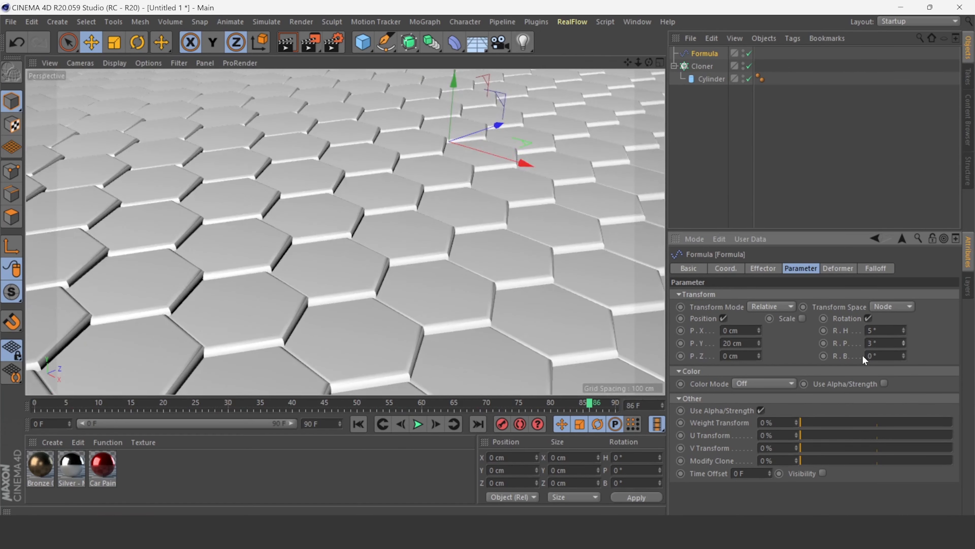
- Set the Formula effector's bank rotation (R.B) to 3° and preview the animation
click(903, 354)
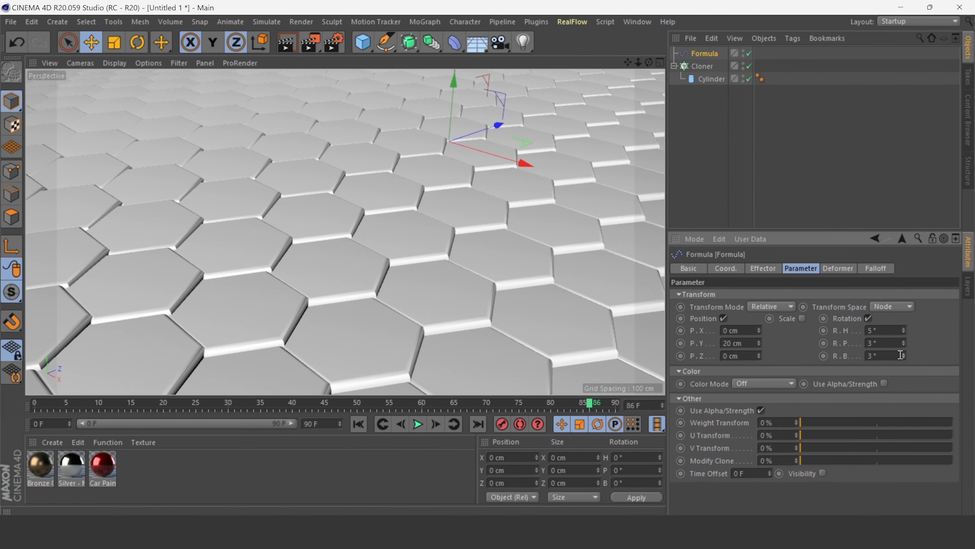
click(419, 424)
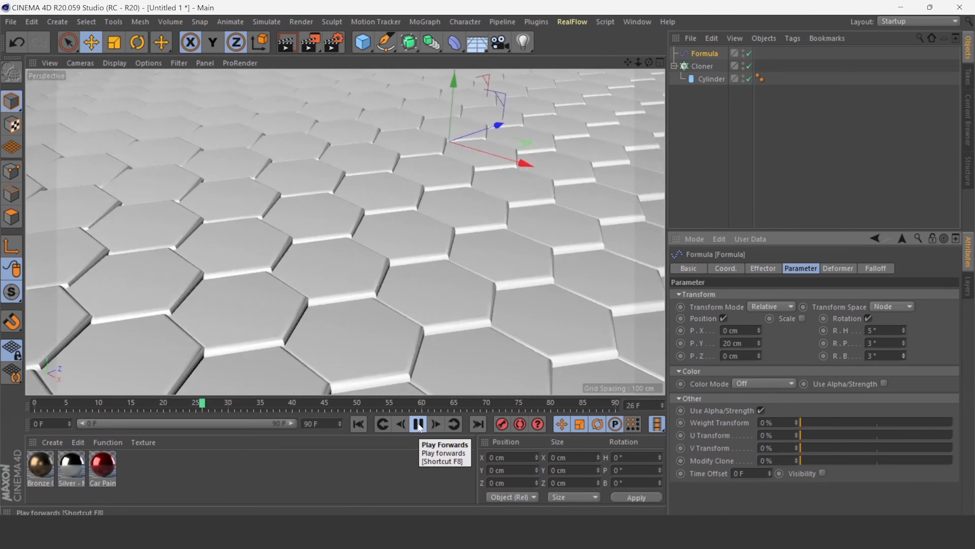
click(418, 424)
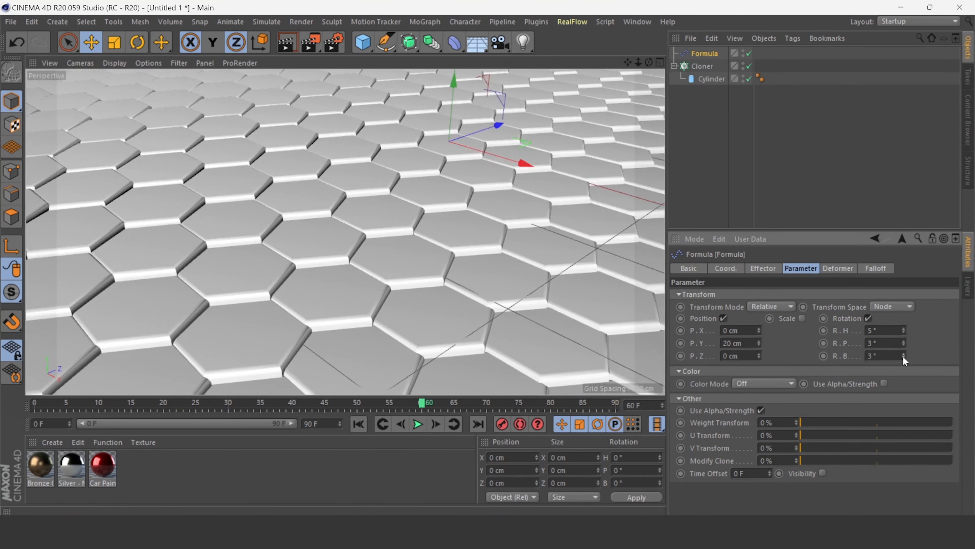
- Try a bank rotation (R.B) of 43° with a preview, and restore it to 3° for another preview
drag(903, 356, 903, 341)
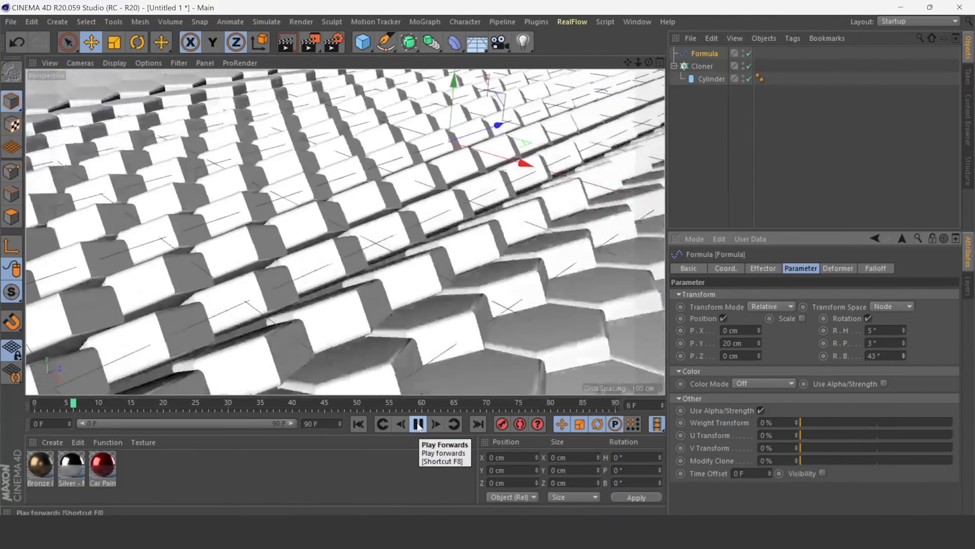
click(418, 423)
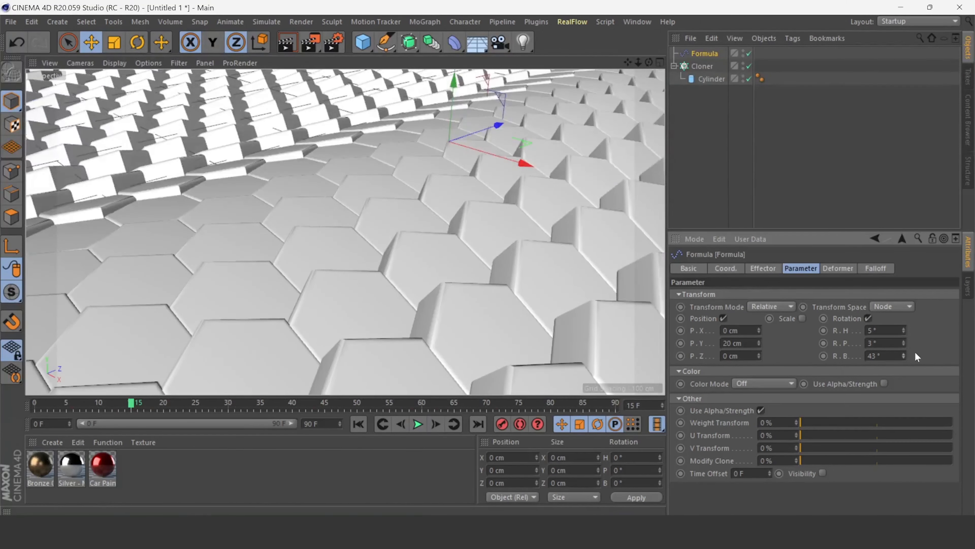
text(3)
click(876, 343)
click(422, 424)
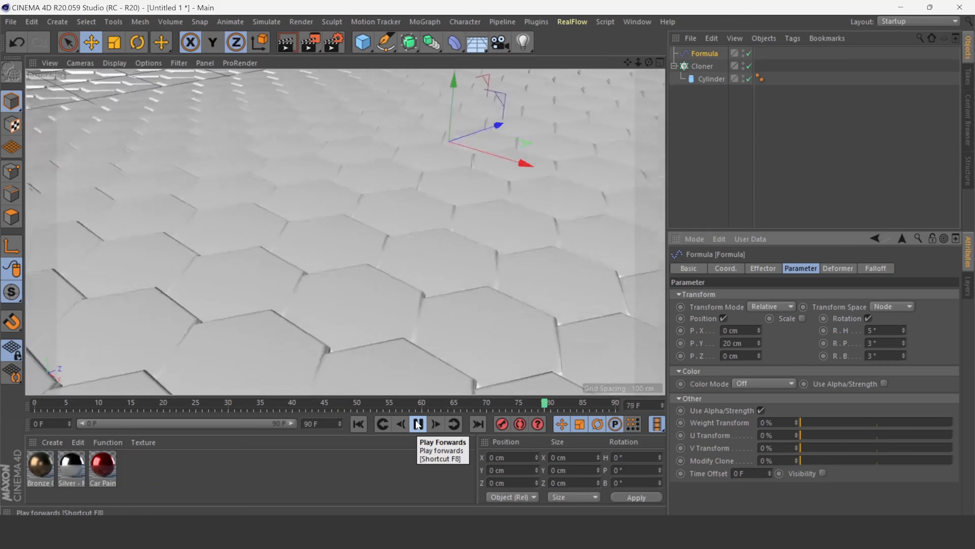
click(418, 424)
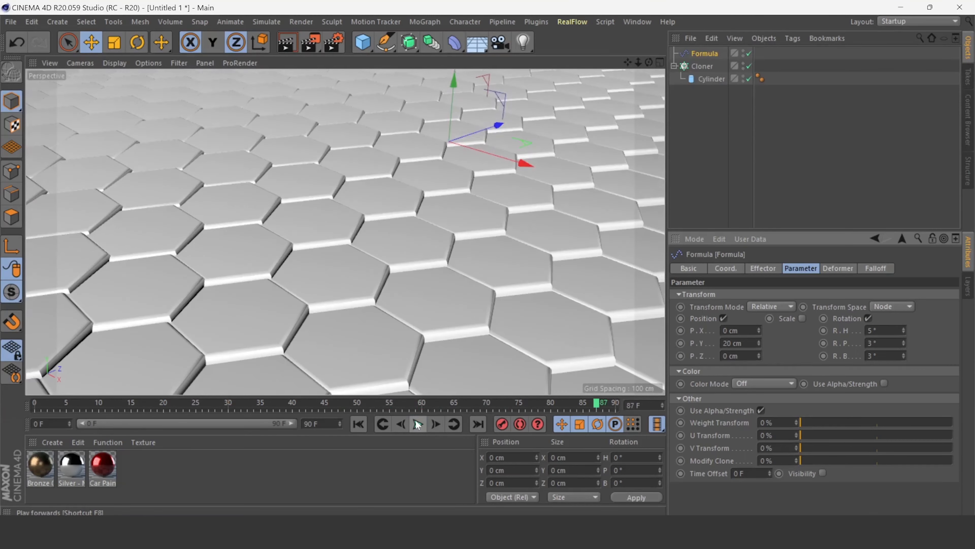
- Examine the Formula effector's formula and its variables, and preview the animation
click(755, 269)
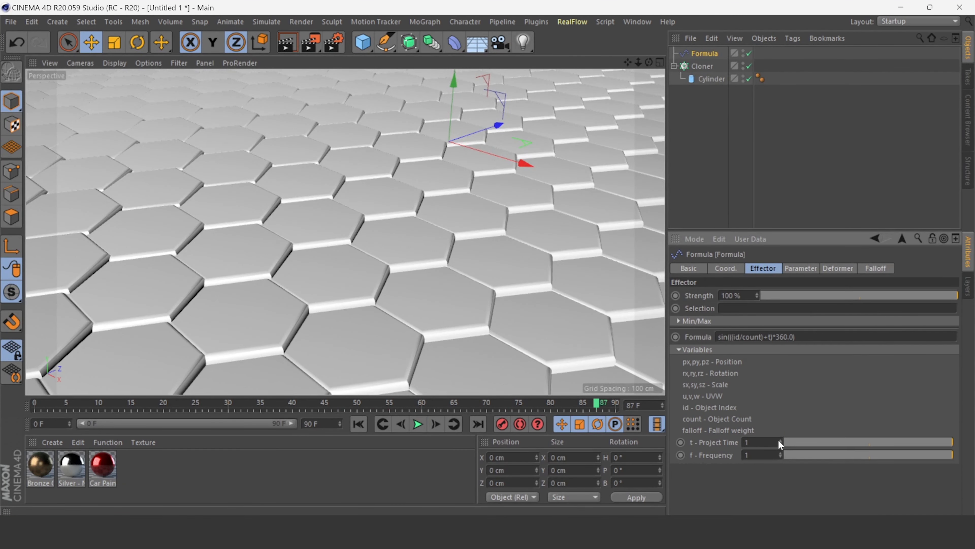
click(676, 348)
click(680, 349)
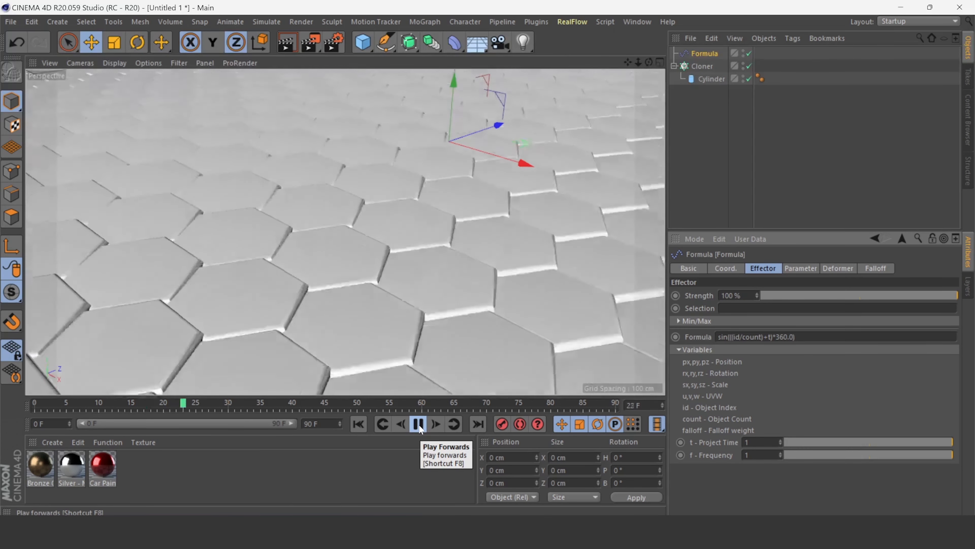
click(418, 424)
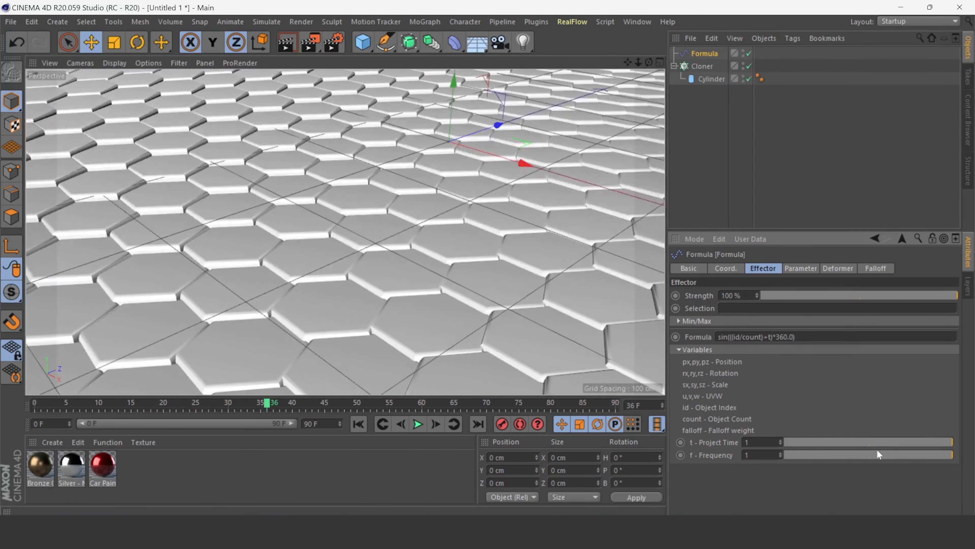
- Try 0.255 for the formula's Project Time and Frequency, settle on 0.682 and 0.689 respectively, and preview the animation
click(890, 442)
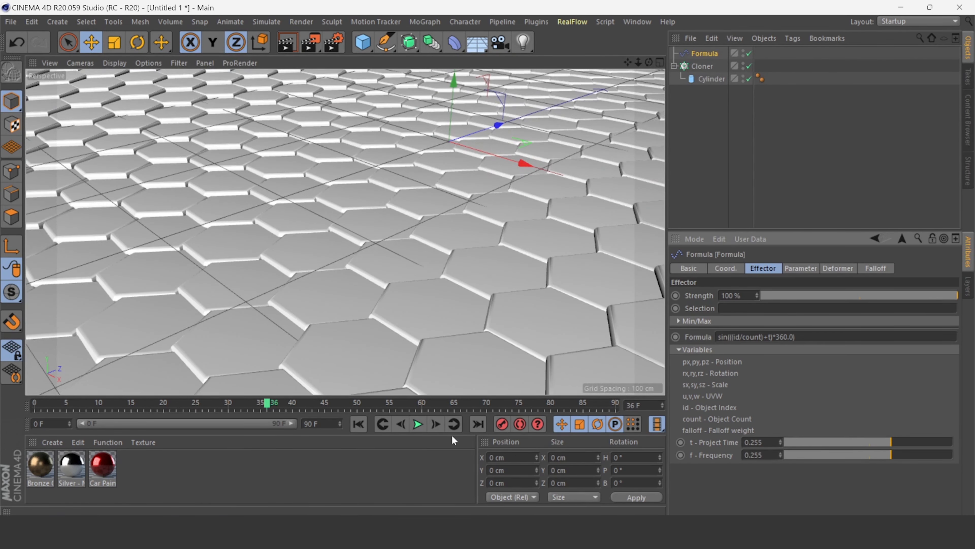
click(419, 426)
click(927, 442)
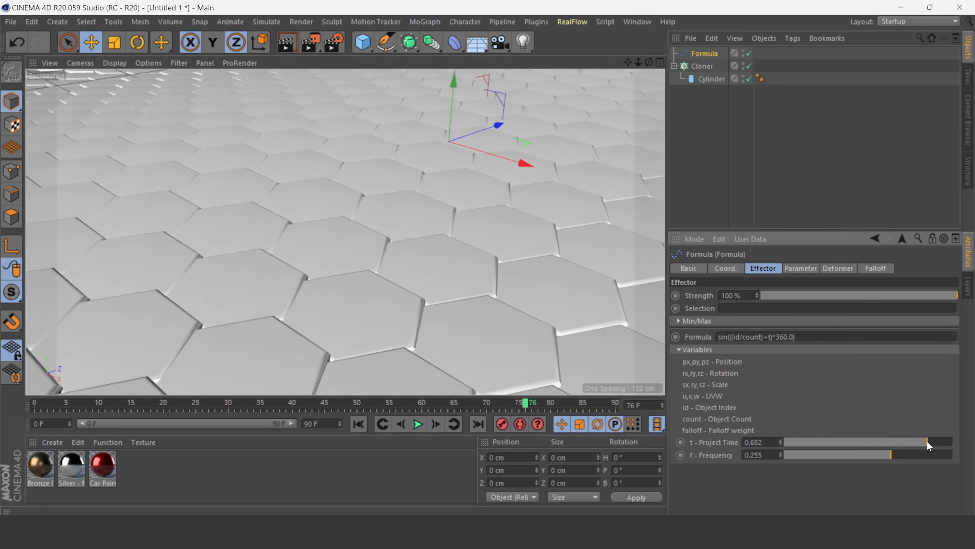
click(418, 424)
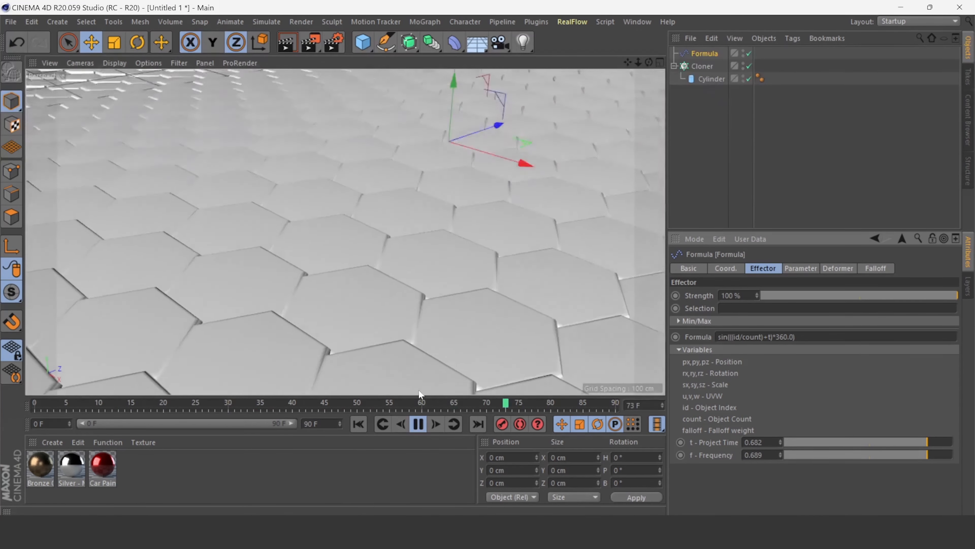
click(417, 426)
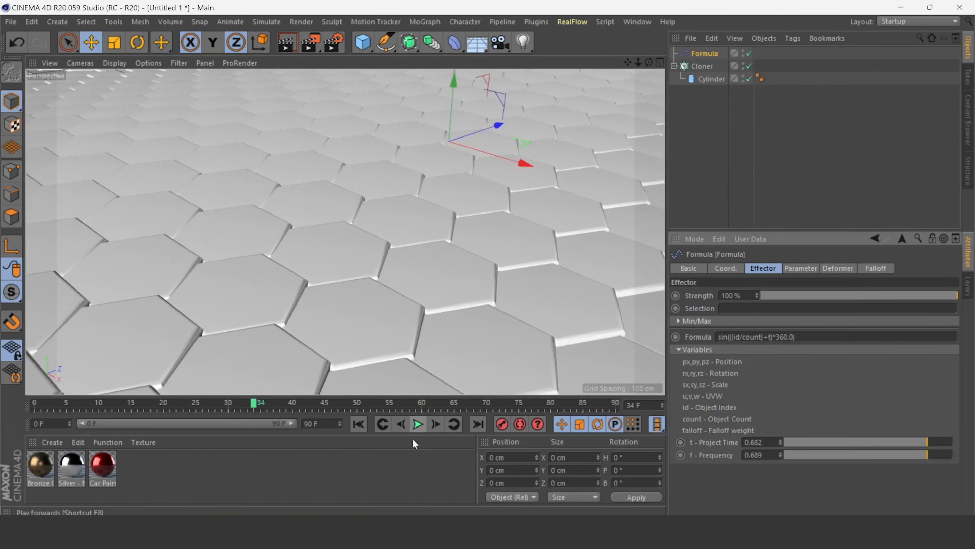
- Apply the Bronze 03 material to the Cylinder inside the Cloner and preview the animation
click(377, 488)
click(40, 465)
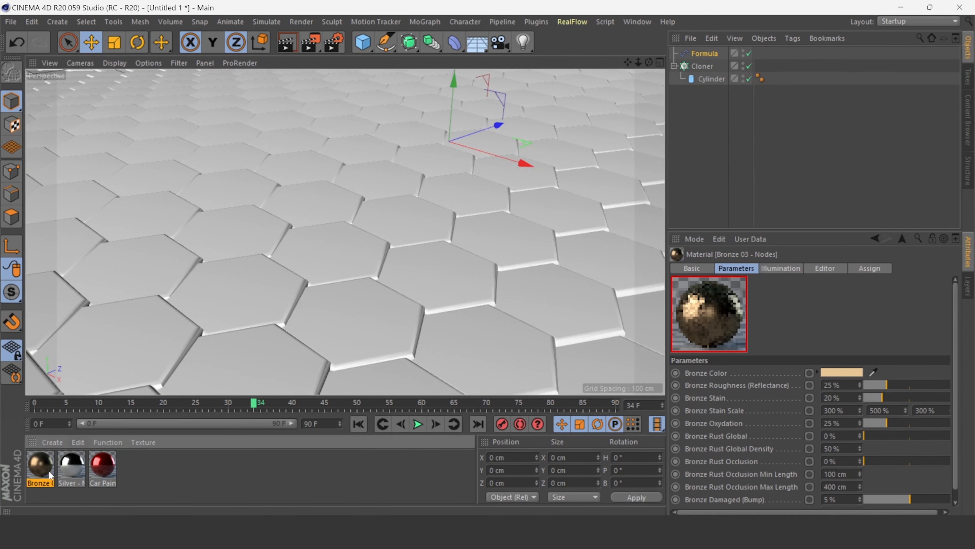
drag(711, 80, 711, 80)
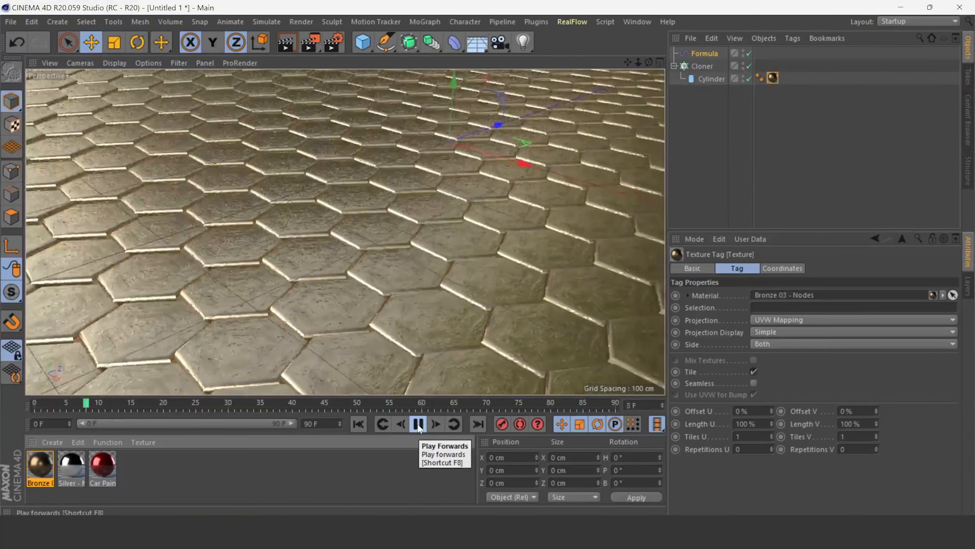
click(418, 425)
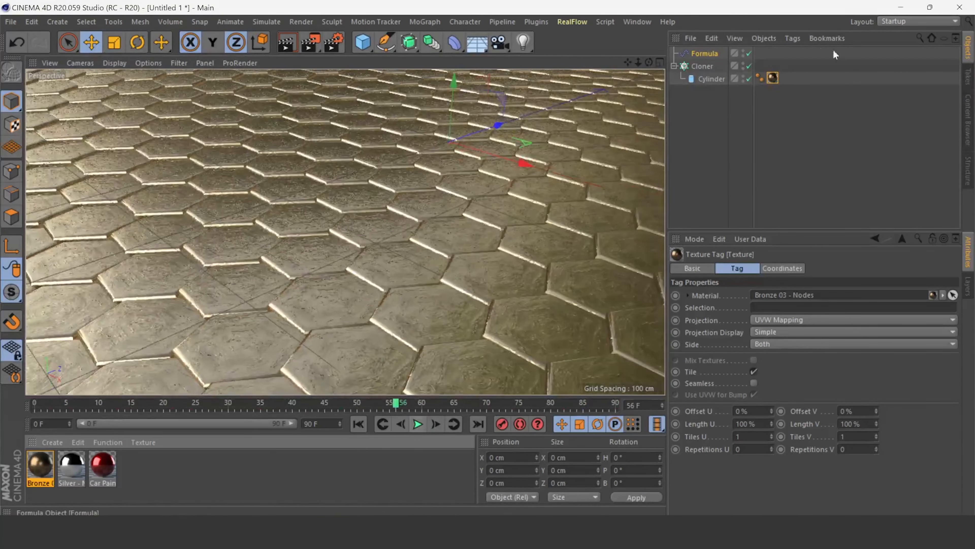
- Duplicate the bronze Cylinder and place the copy as the first child of the Cloner
click(711, 79)
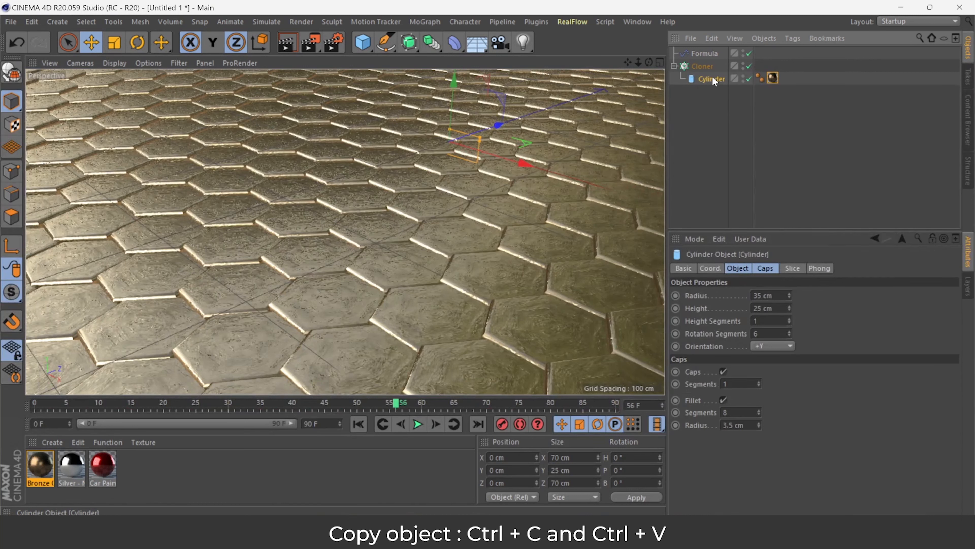
key(ctrl+c)
key(ctrl+v)
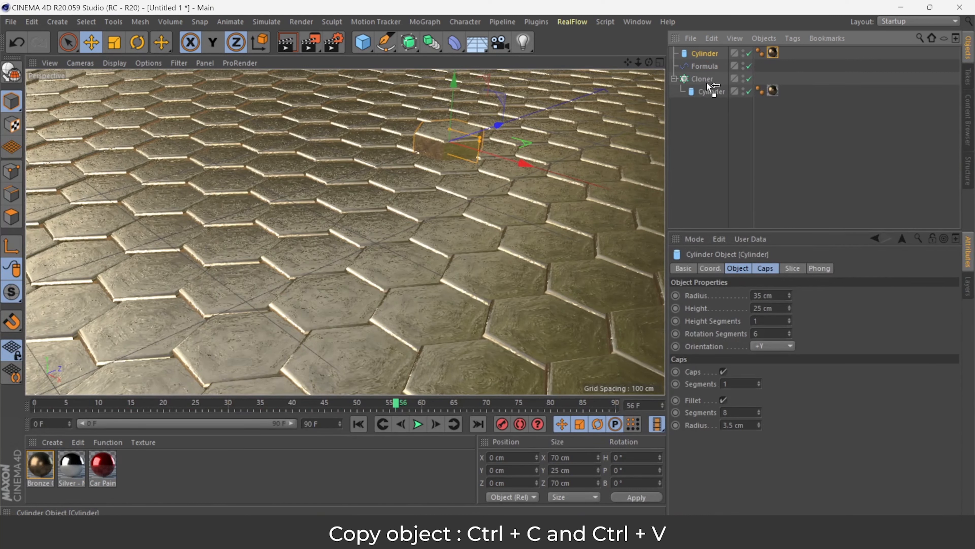
- Replace the copied Cylinder's material with Silver - Macro Scratches and preview the animation
drag(87, 460, 649, 153)
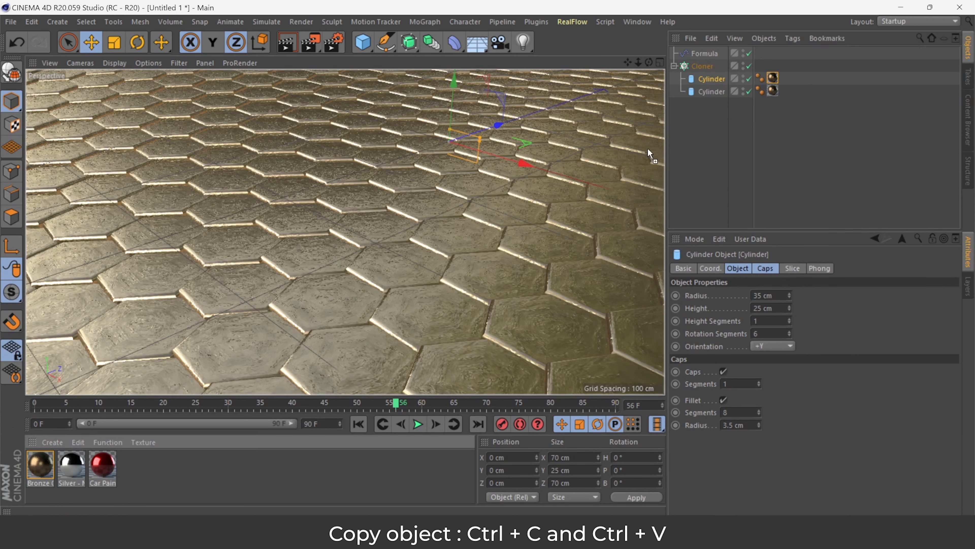
drag(777, 81, 774, 80)
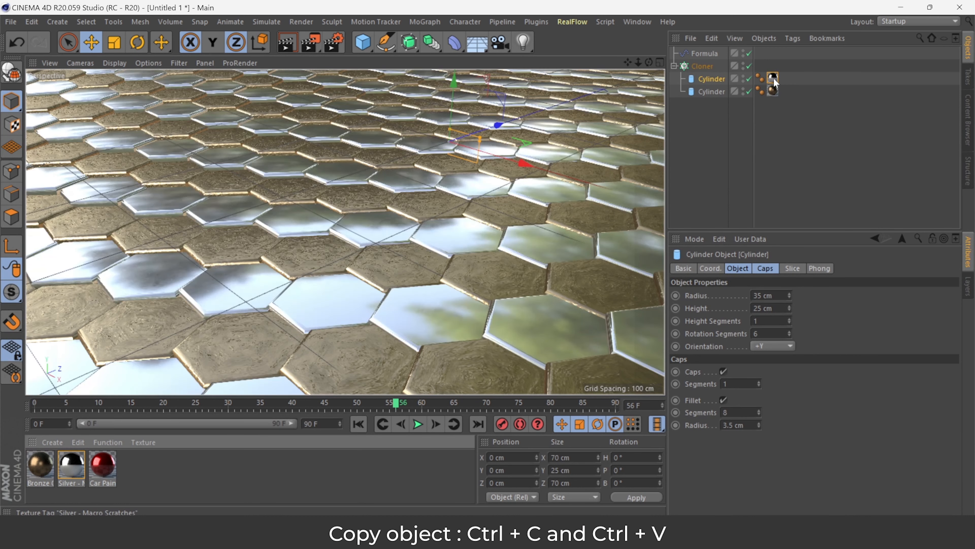
click(415, 426)
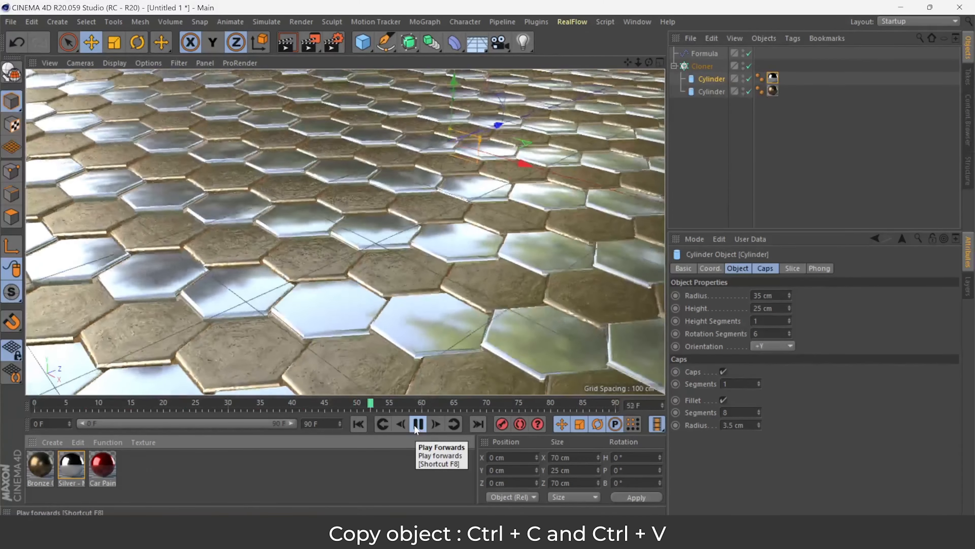
click(417, 424)
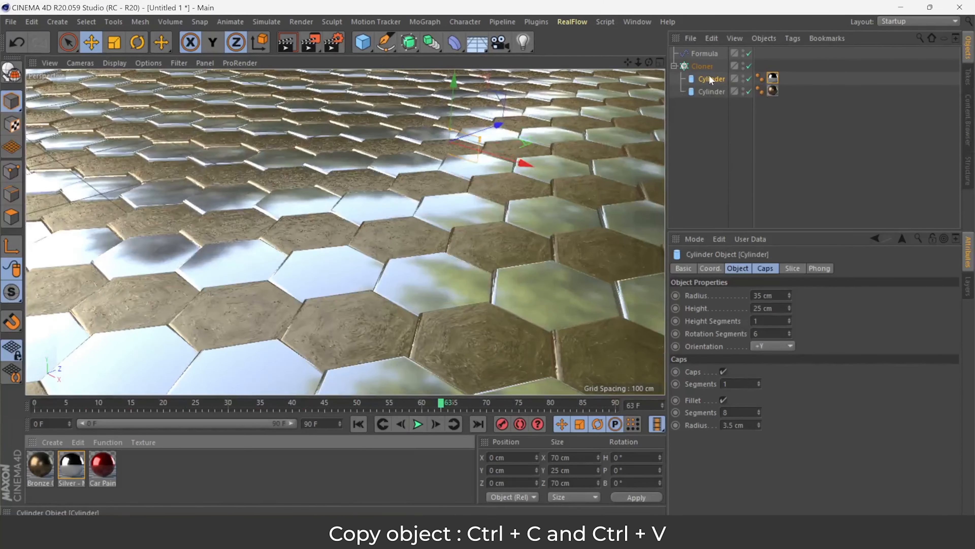
- Duplicate the silver Cylinder into the Cloner and replace the copy's material with Car Paint - Red Metallic
key(ctrl+v)
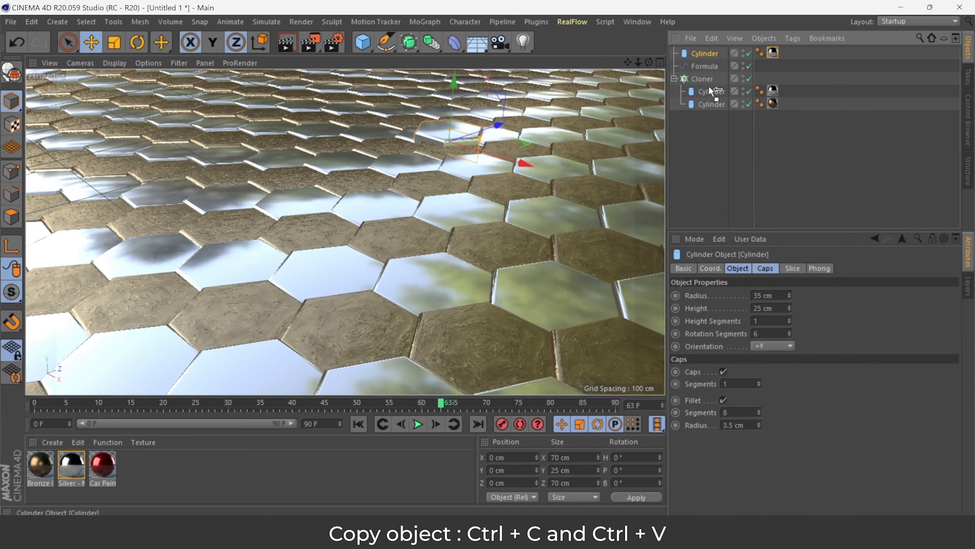
click(772, 83)
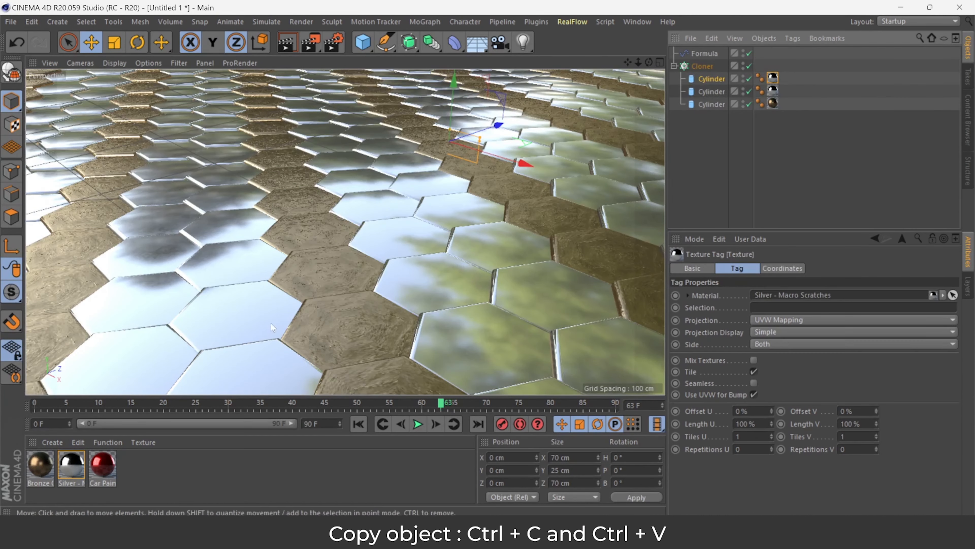
drag(102, 465, 113, 458)
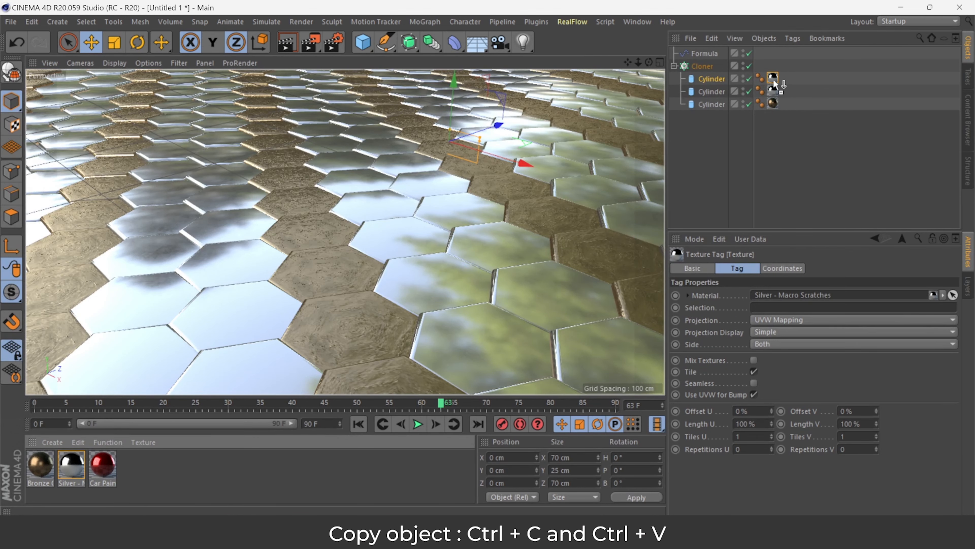
drag(775, 83, 774, 81)
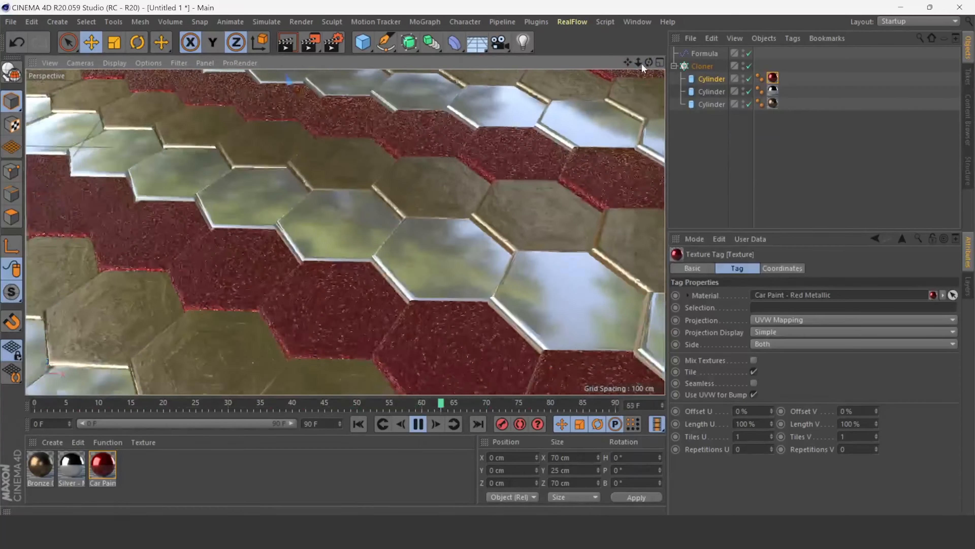
- Examine the playing three-material hexagon wave from several viewing angles, and stop the playback
drag(649, 62, 591, 74)
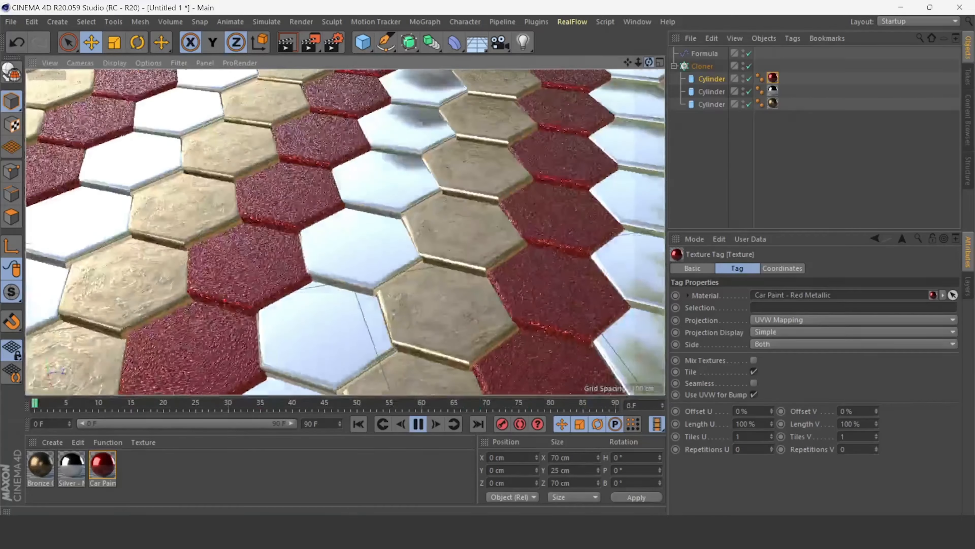
mouse_move(649, 62)
mouse_down()
mouse_move(639, 33)
mouse_move(643, 46)
mouse_up()
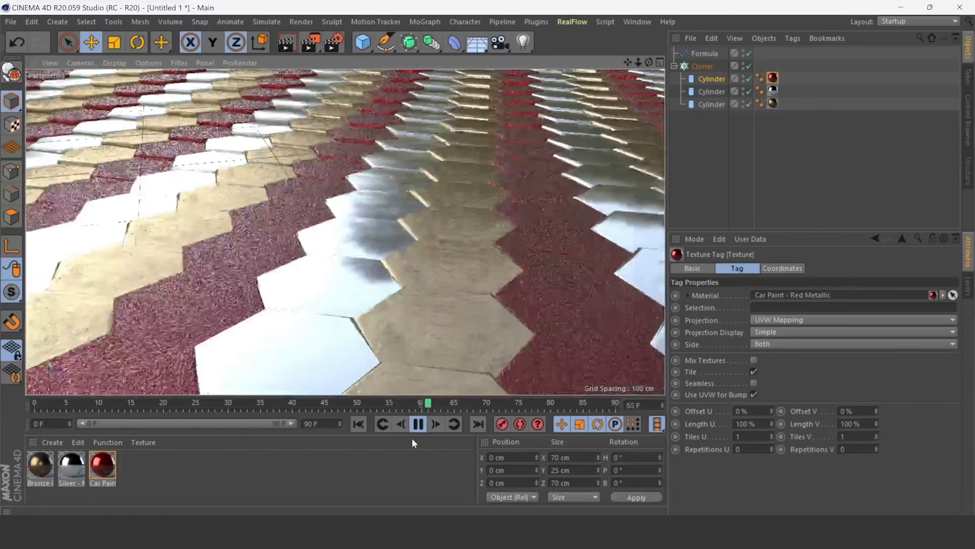
click(418, 423)
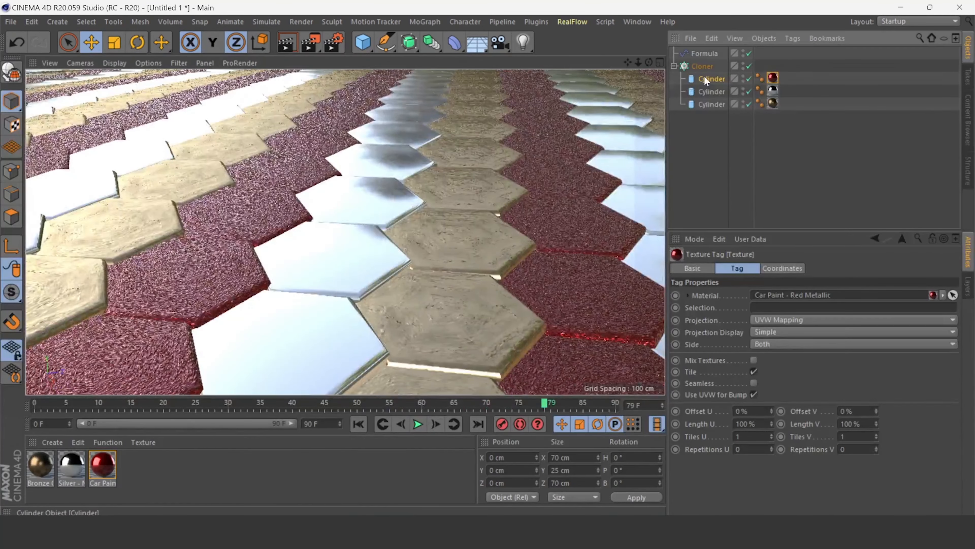
- Set the rotation segments of the red and silver Cylinders to 4 and preview the wave animation
click(696, 80)
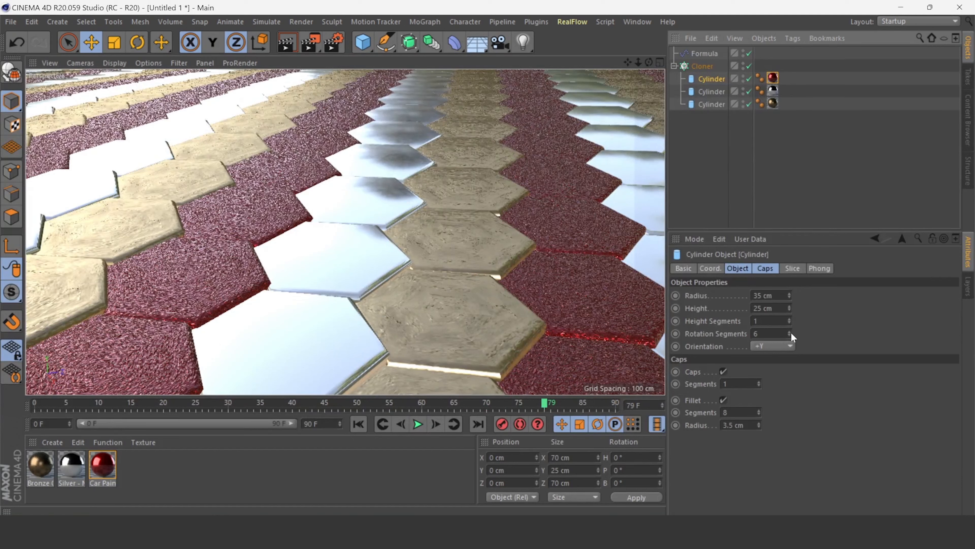
drag(790, 333, 790, 330)
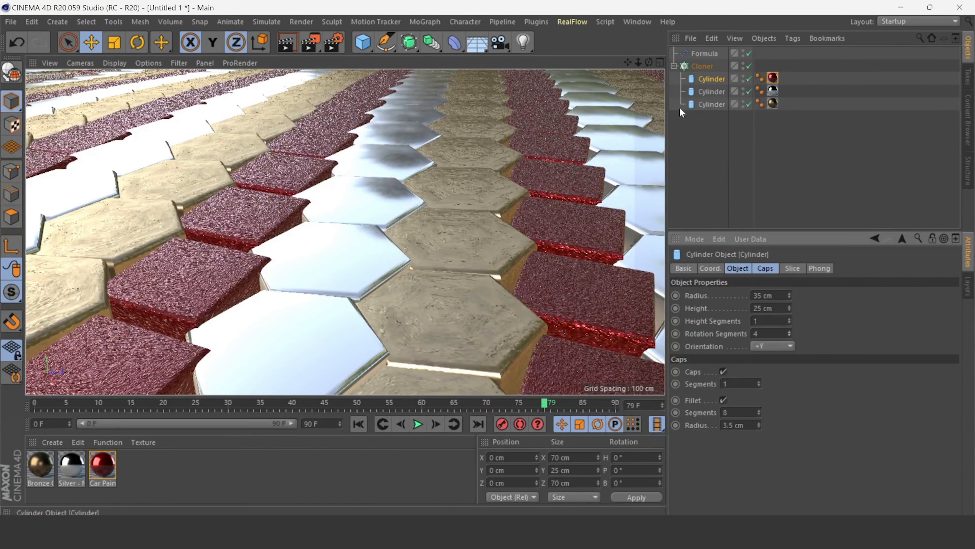
click(705, 93)
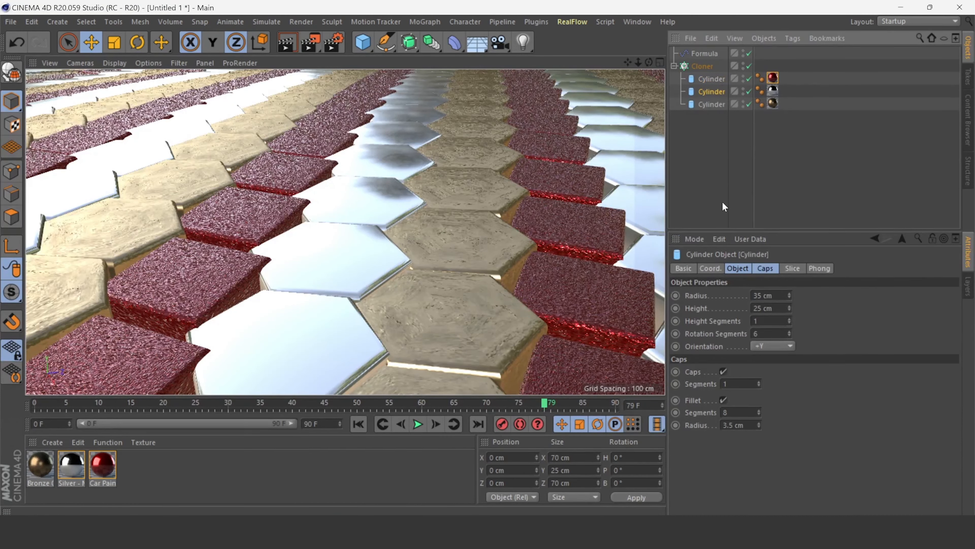
click(789, 335)
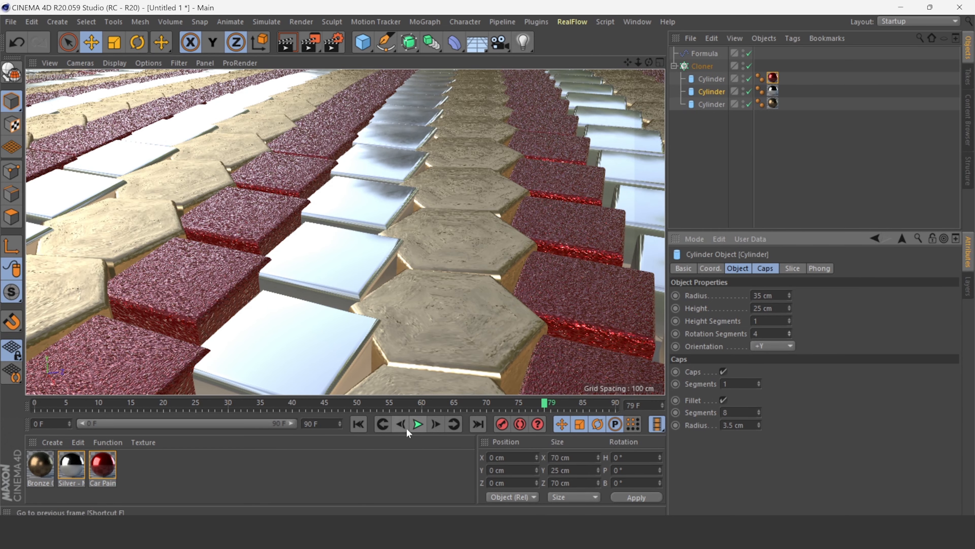
click(418, 424)
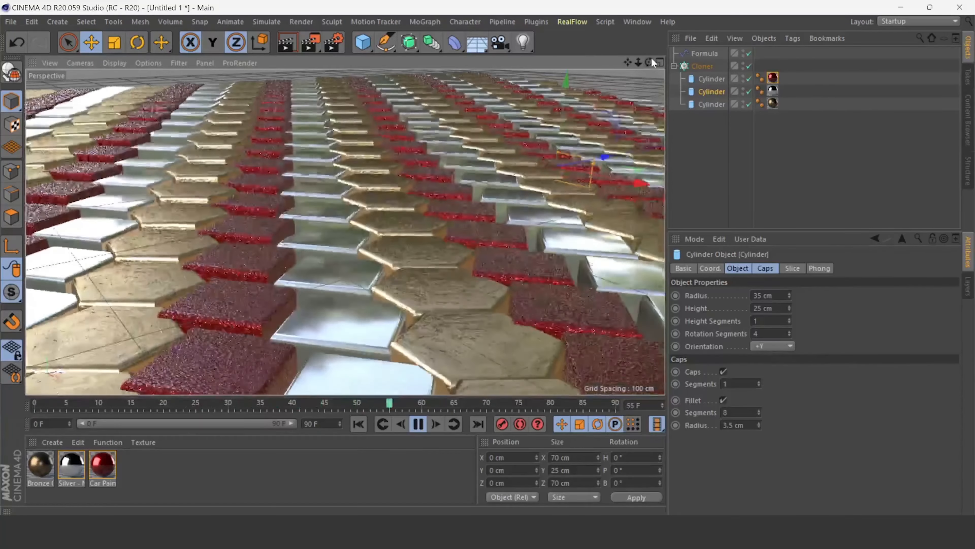
mouse_move(649, 61)
mouse_down()
mouse_move(653, 70)
mouse_move(651, 50)
mouse_move(649, 100)
mouse_move(652, 55)
mouse_up()
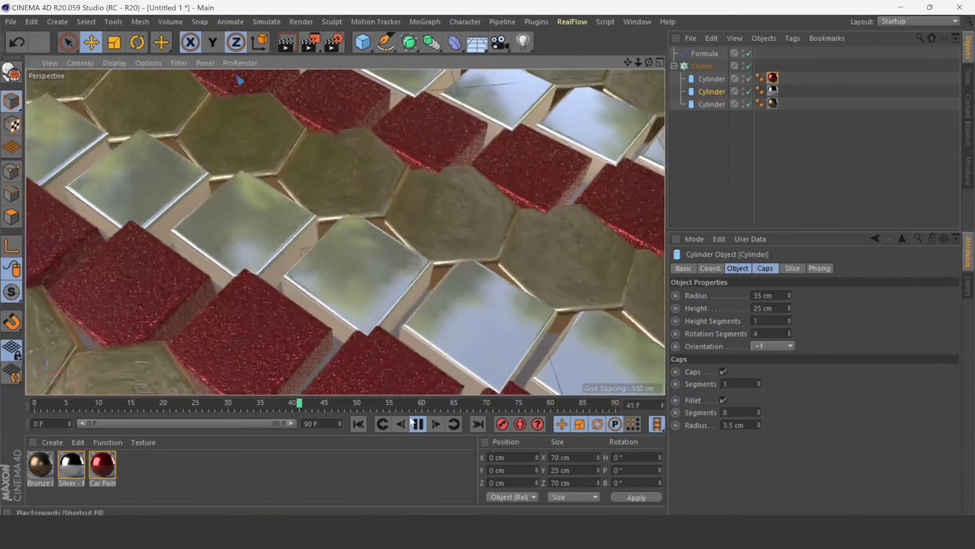
- Set the bronze Cylinder's rotation segments to 4 and review the playing wave from several viewing angles
click(712, 105)
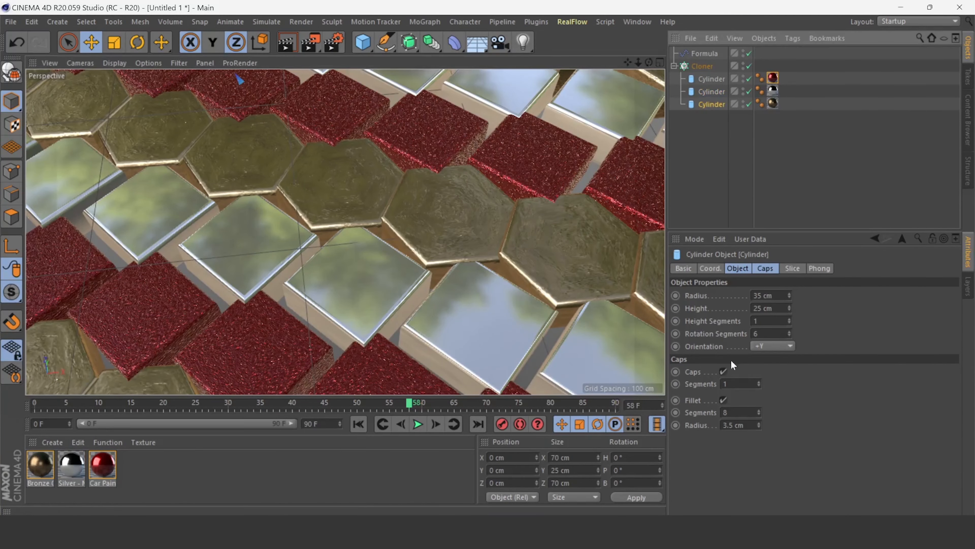
click(789, 335)
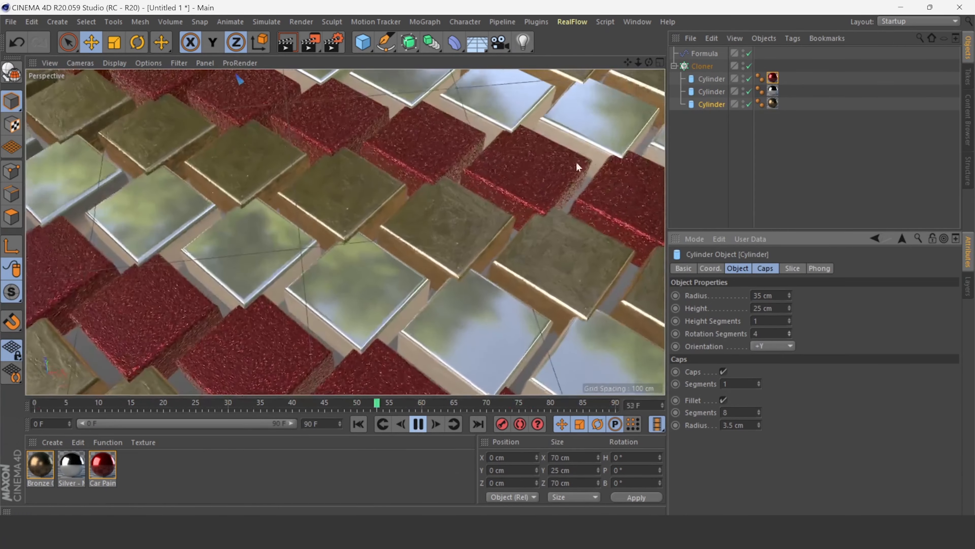
alt+drag(606, 109, 467, 243)
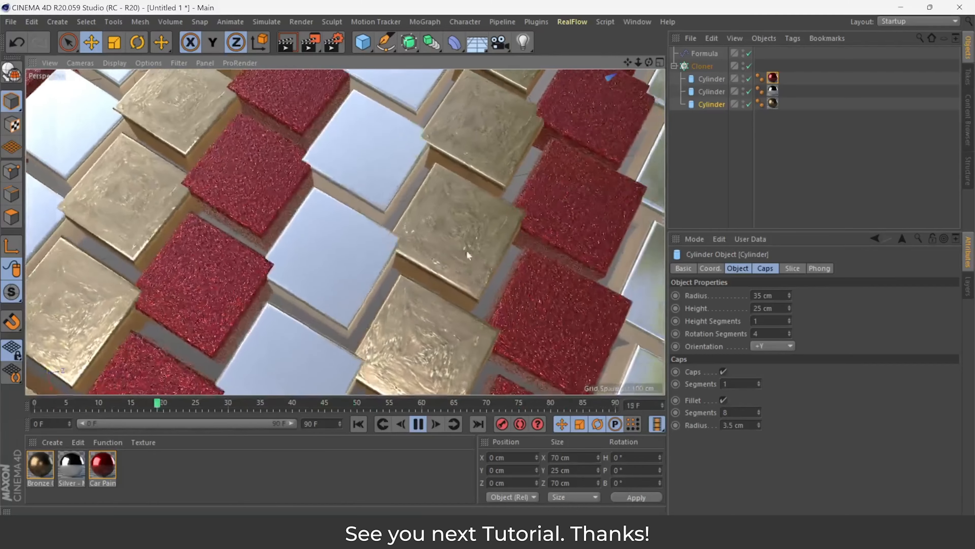
drag(649, 63, 558, 42)
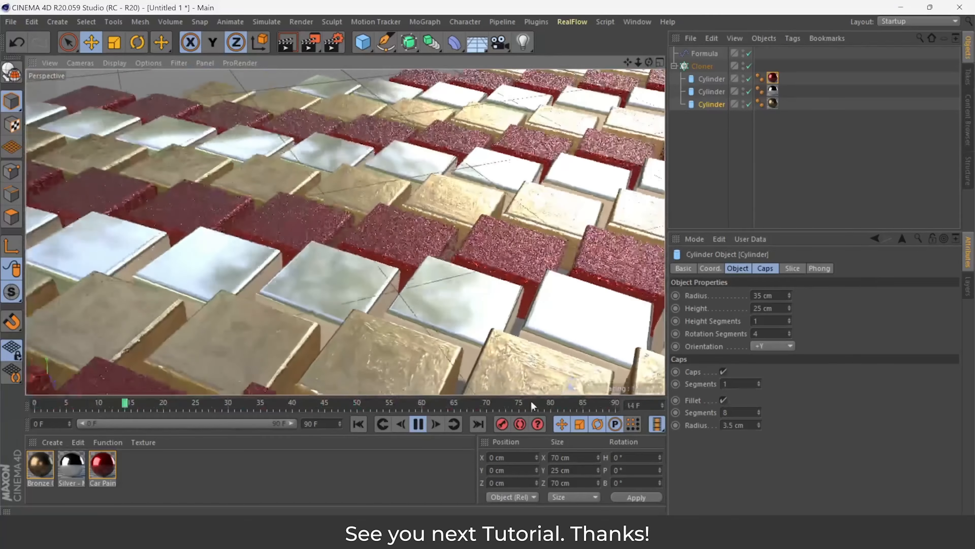